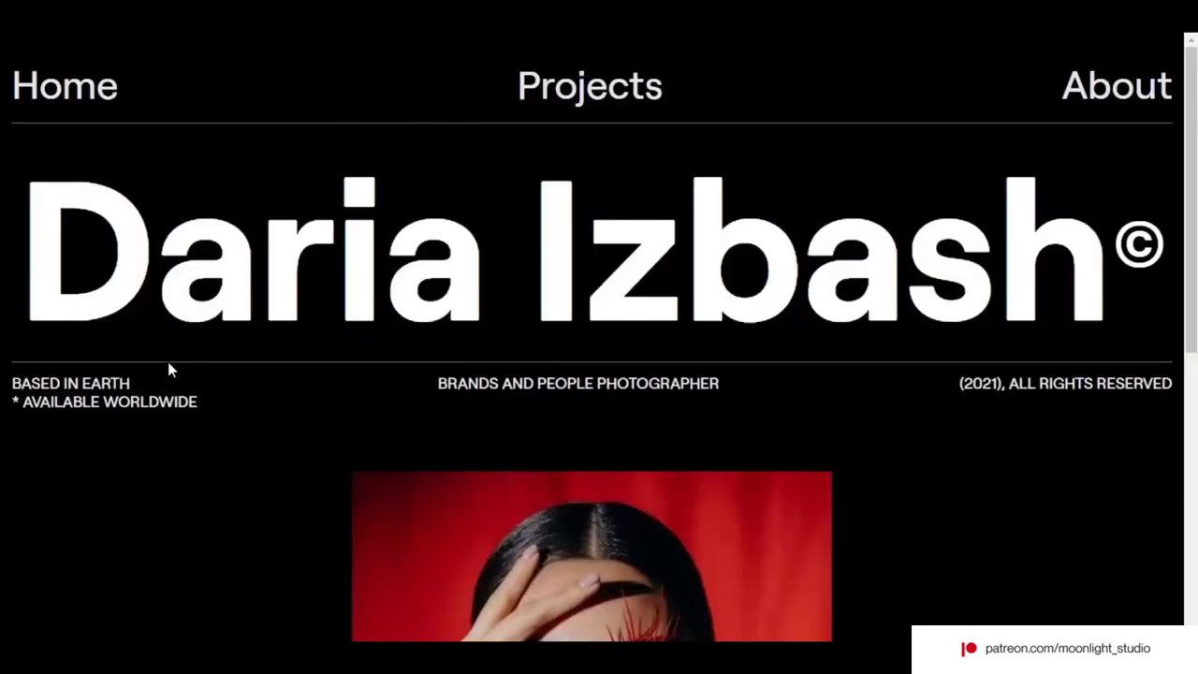
{"action": "double_click", "coordinate": [64, 93]}
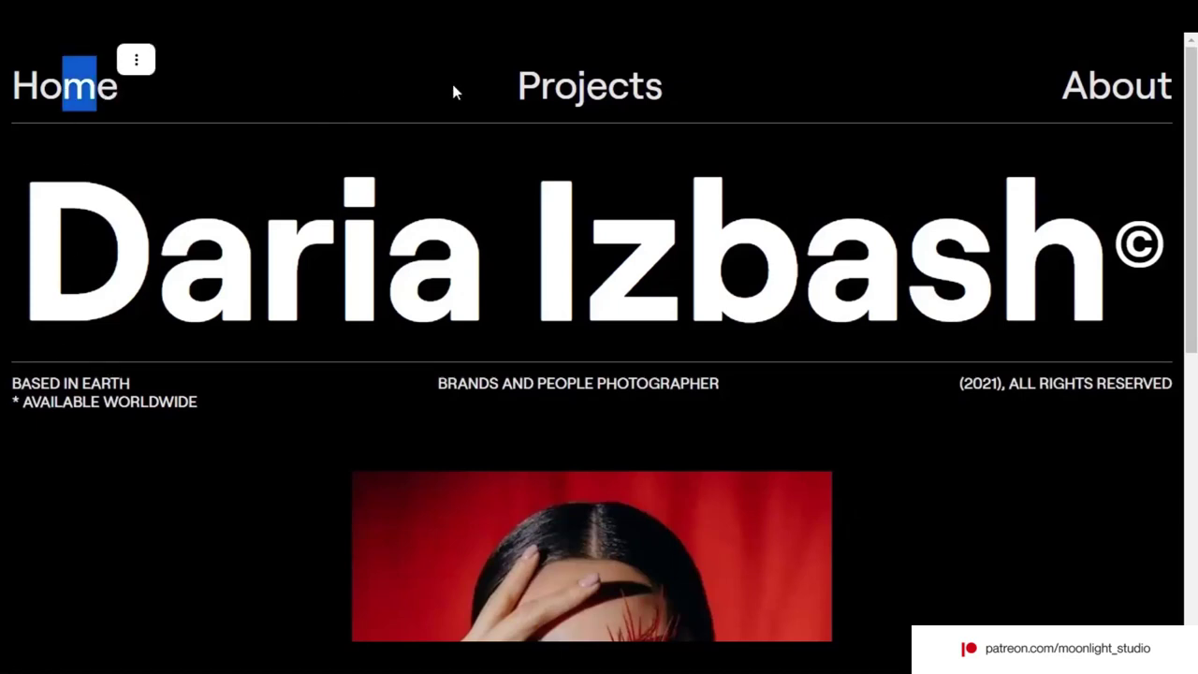
{"action": "left_click", "coordinate": [569, 191]}
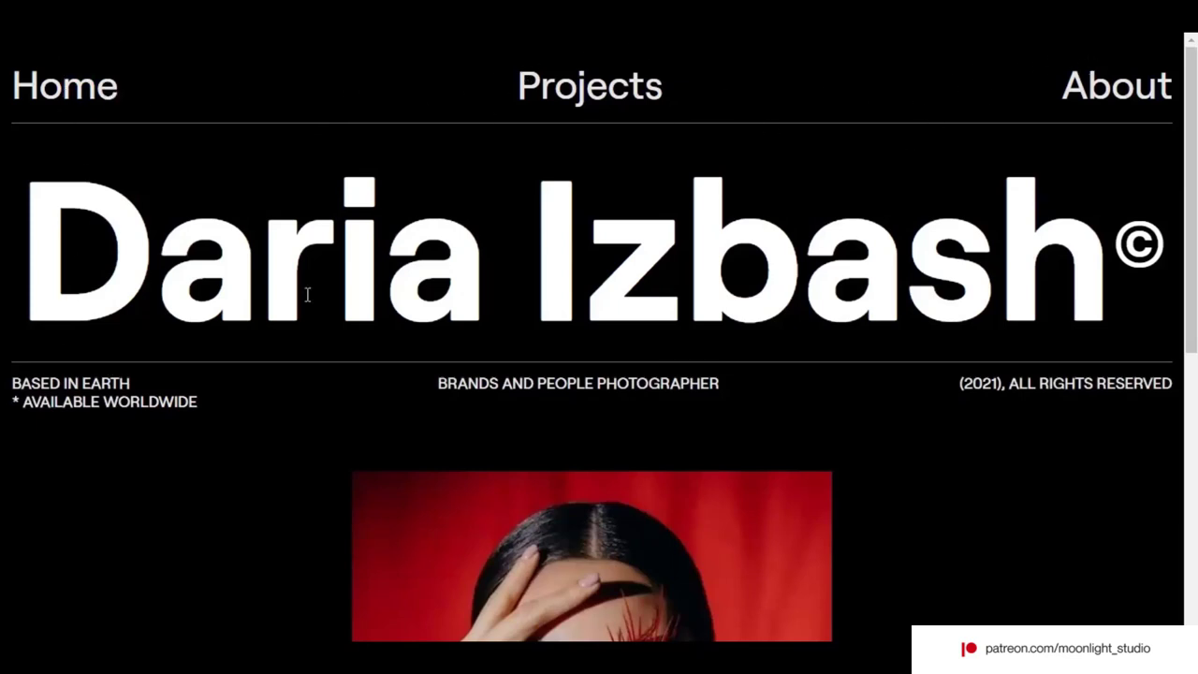
{"action": "left_click_drag", "start_coordinate": [156, 245], "coordinate": [682, 245]}
{"action": "left_click", "coordinate": [617, 422]}
{"action": "scroll", "coordinate": [637, 523], "scroll_direction": "down", "scroll_amount": 5}
{"action": "scroll", "coordinate": [652, 497], "scroll_direction": "up", "scroll_amount": 5}
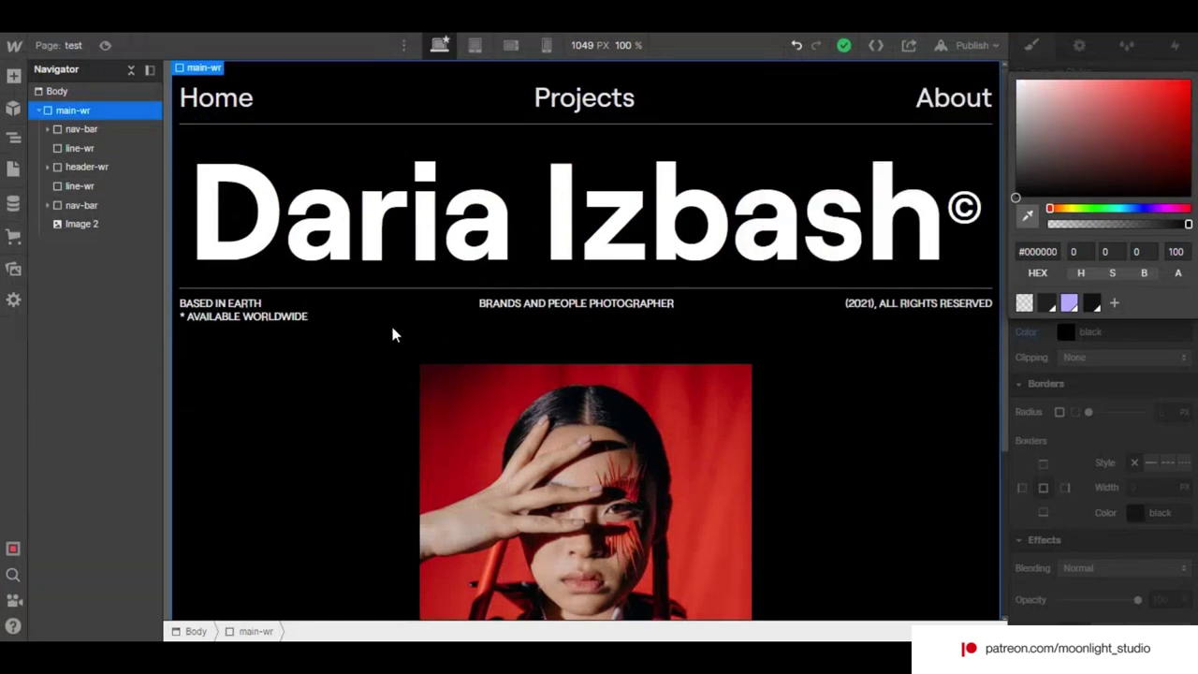
{"action": "left_click", "coordinate": [100, 138]}
{"action": "scroll", "coordinate": [1094, 281], "scroll_direction": "up", "scroll_amount": 10}
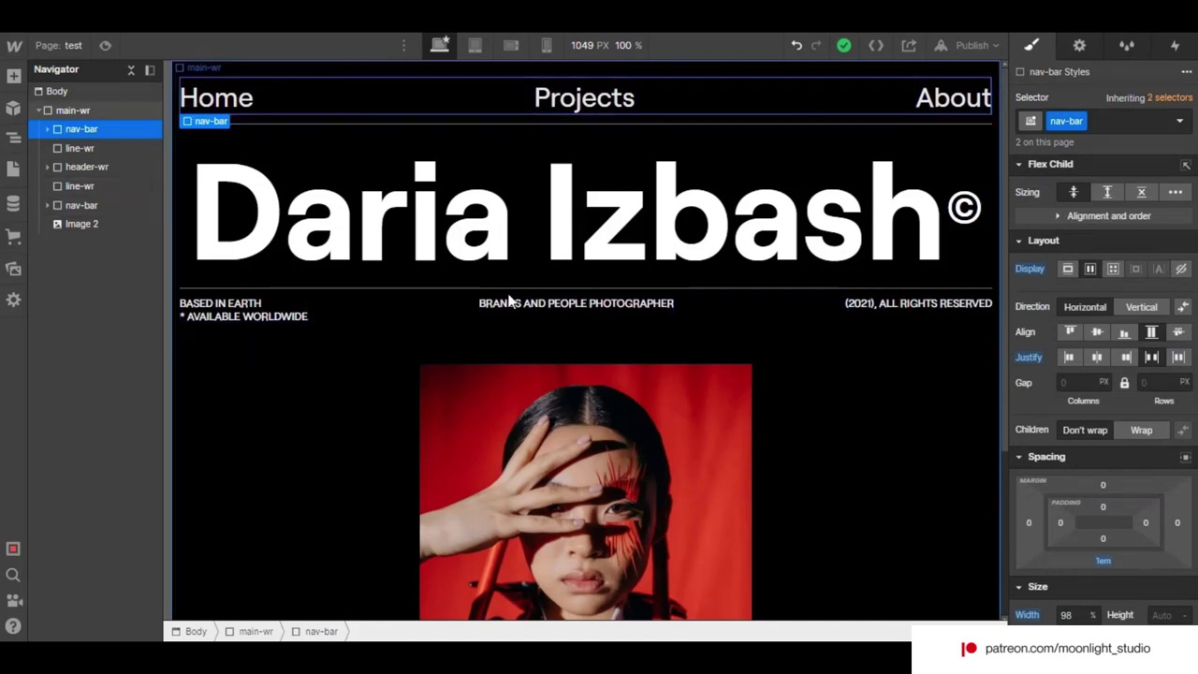
{"action": "scroll", "coordinate": [395, 436], "scroll_direction": "down", "scroll_amount": 3}
{"action": "scroll", "coordinate": [425, 429], "scroll_direction": "up", "scroll_amount": 3}
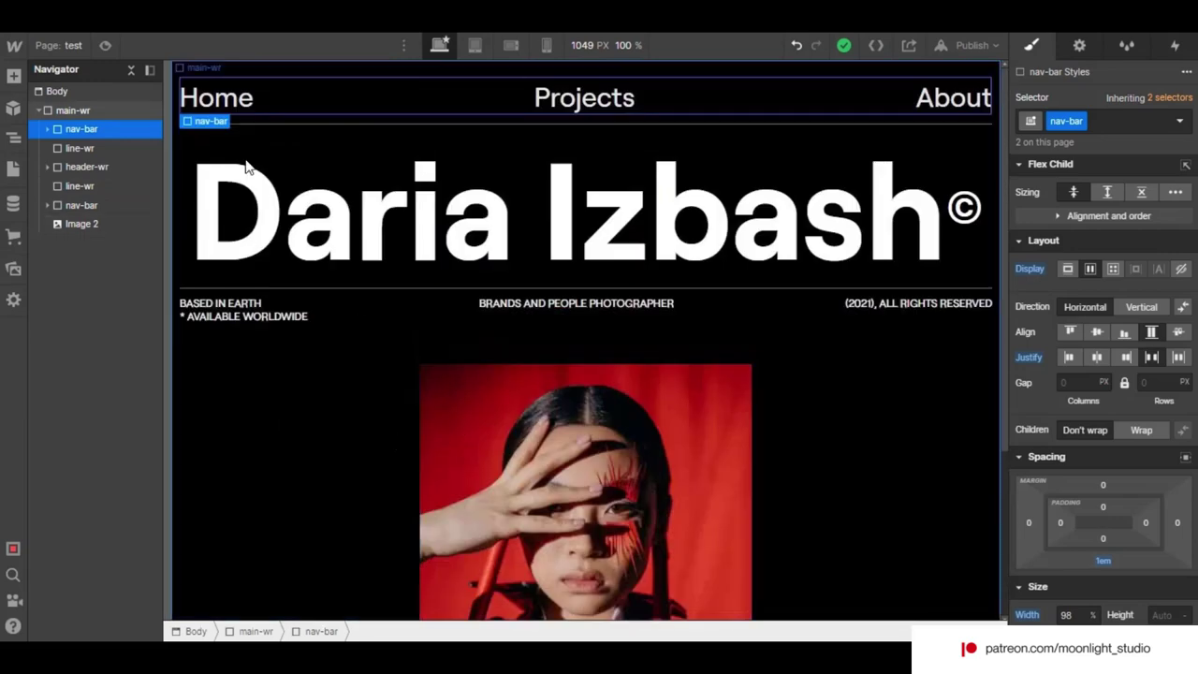
- Wrap the Home heading of the first nav-bar in a new div block
{"action": "left_click", "coordinate": [227, 101]}
{"action": "right_click", "coordinate": [227, 101]}
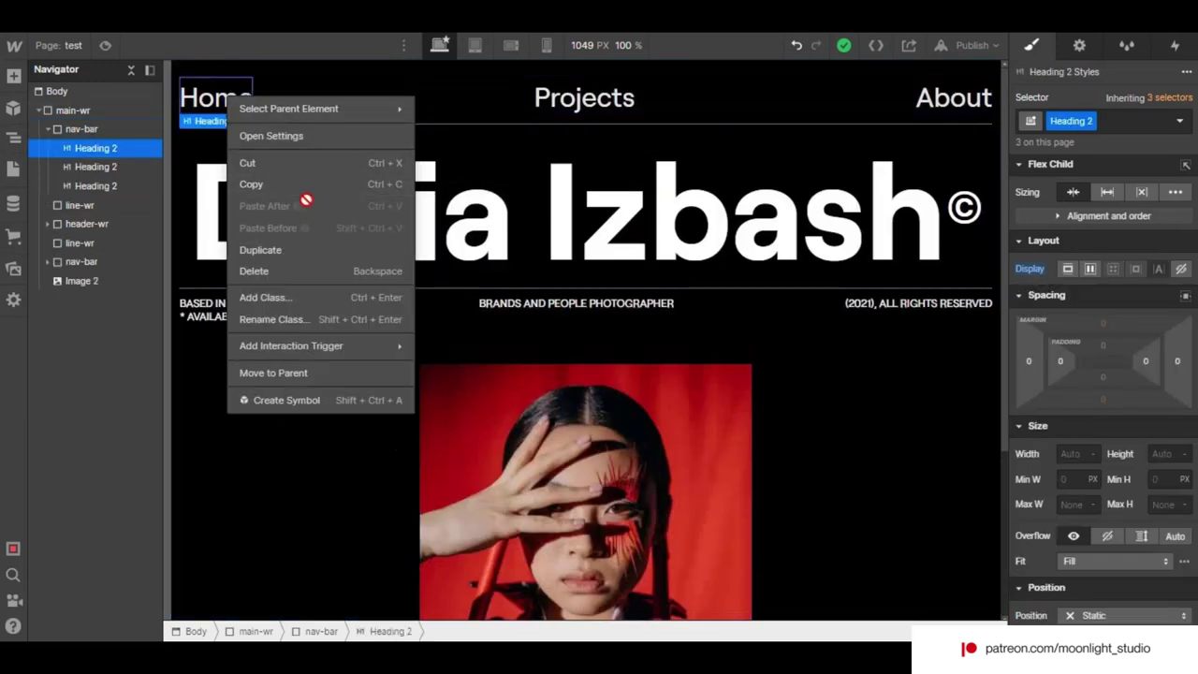
{"action": "left_click", "coordinate": [95, 130]}
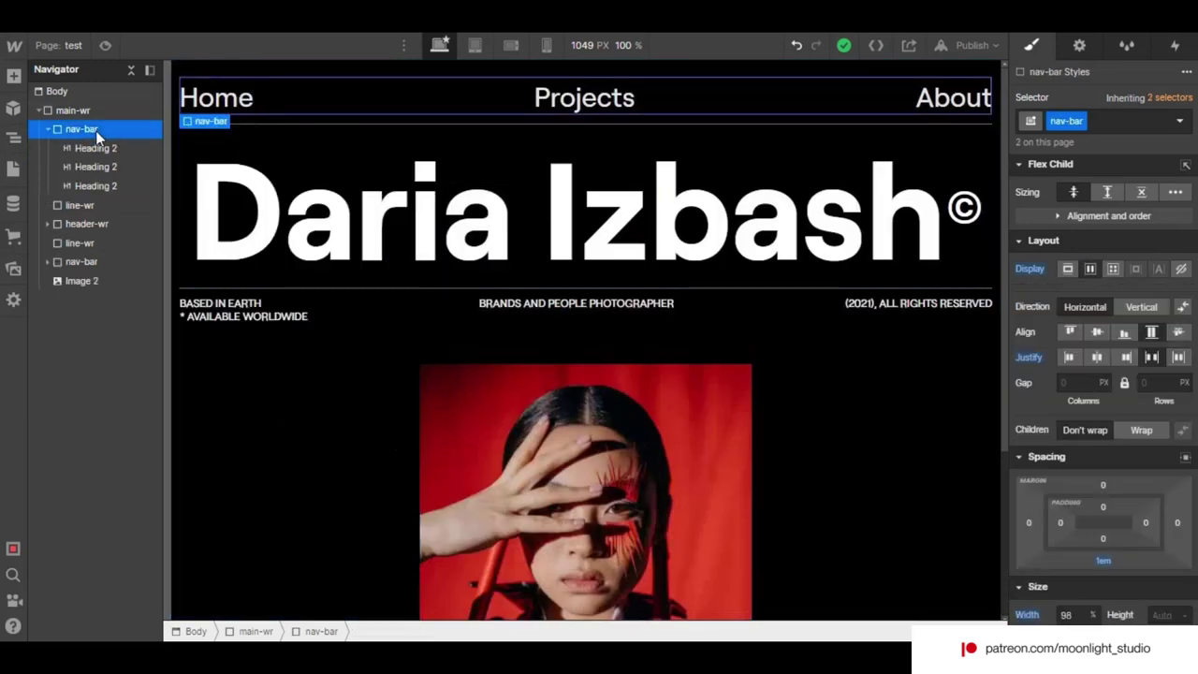
{"action": "left_click", "coordinate": [95, 147]}
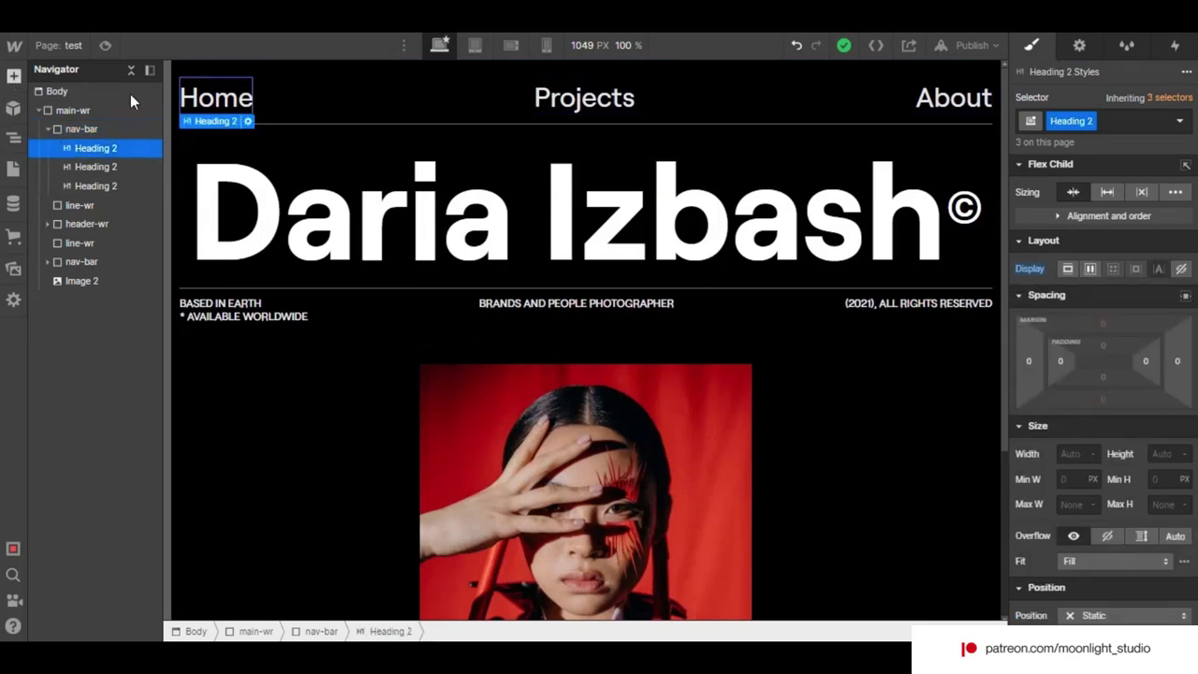
{"action": "left_click", "coordinate": [13, 74]}
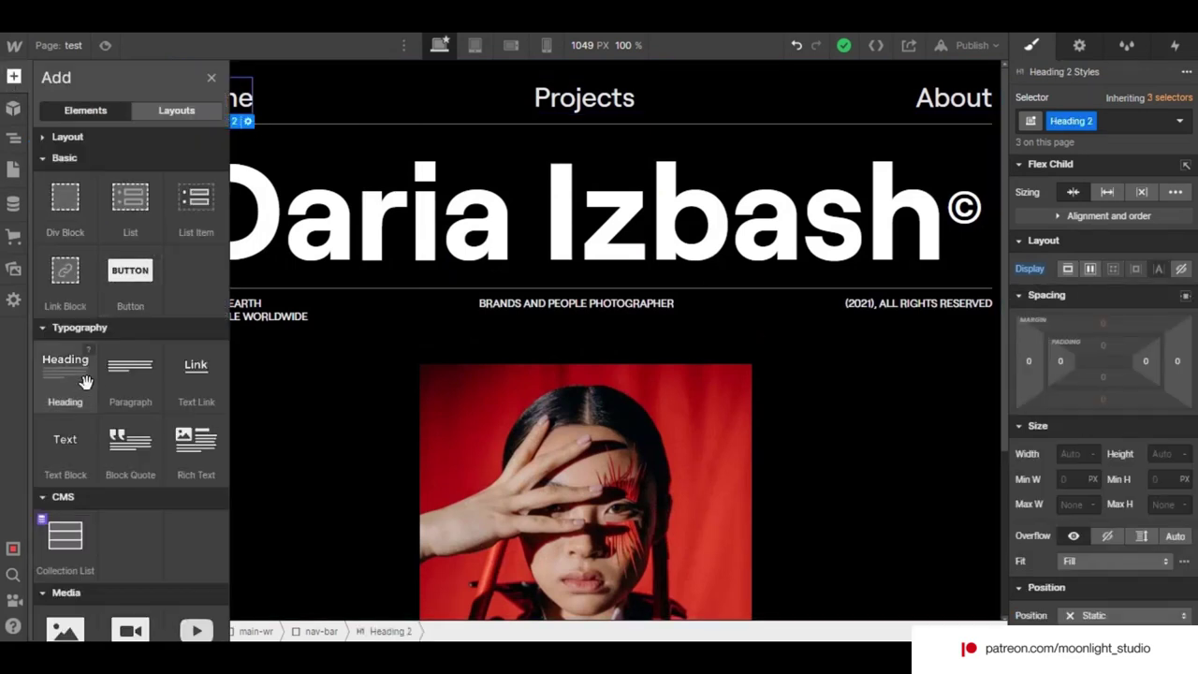
{"action": "left_click_drag", "start_coordinate": [66, 197], "coordinate": [94, 159]}
{"action": "left_click", "coordinate": [120, 147]}
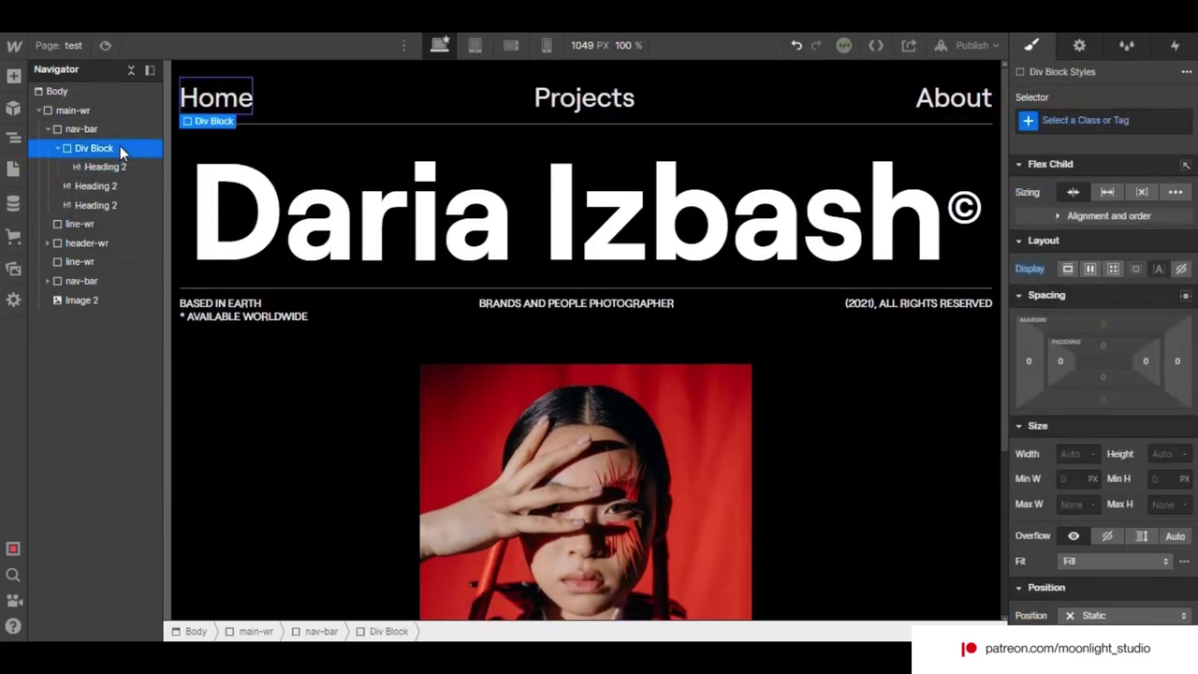
- Give the div block around the Home heading the class link-wr and convert it to a link block
{"action": "left_click", "coordinate": [1131, 112]}
{"action": "type", "text": "link-"}
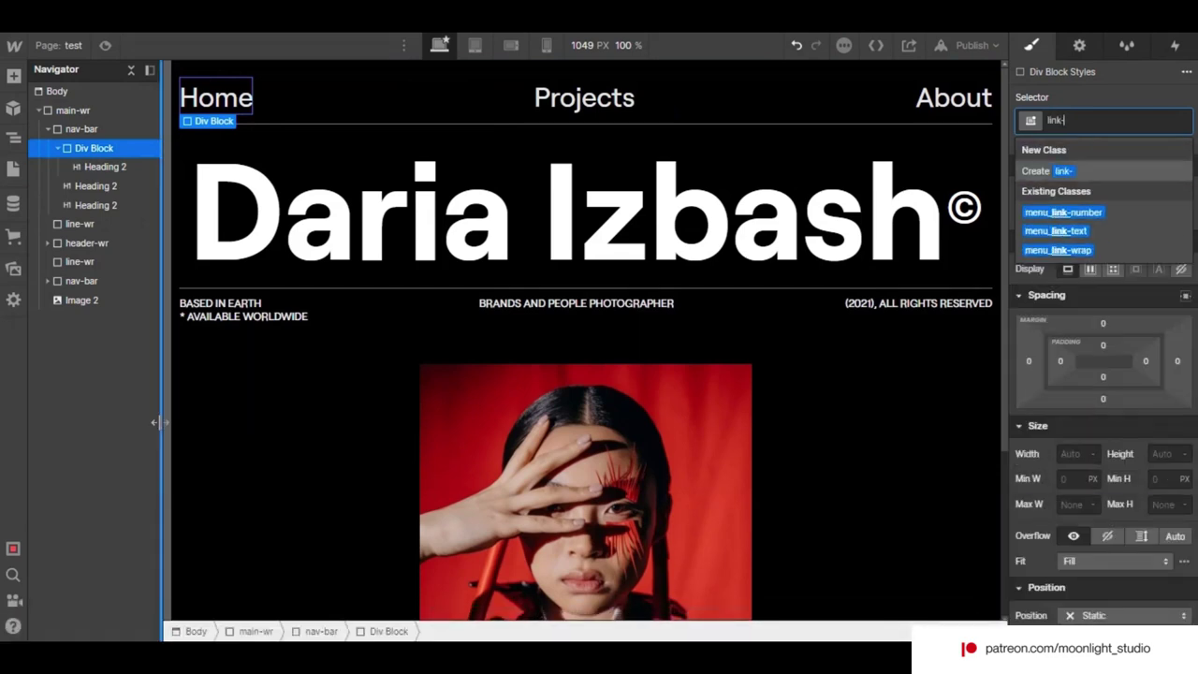
{"action": "type", "text": "wr"}
{"action": "key", "text": "Return"}
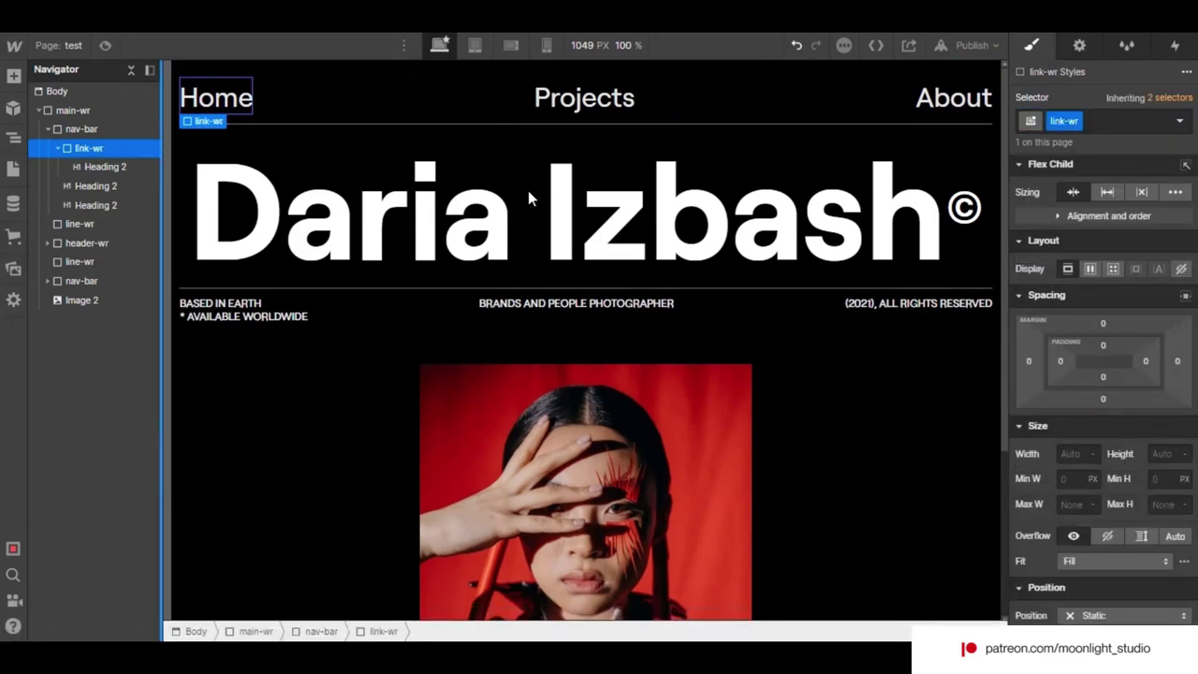
{"action": "right_click", "coordinate": [226, 118]}
{"action": "left_click", "coordinate": [249, 152]}
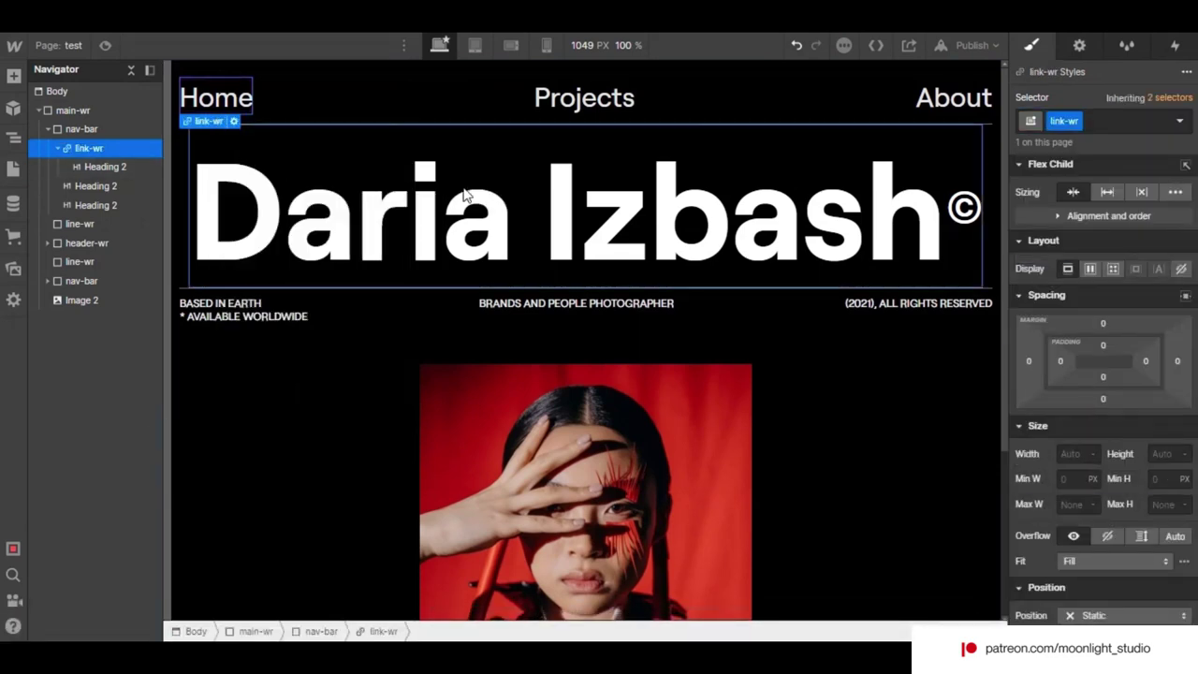
- Replace the Projects and About headings in the nav-bar with two copies of the Home link block
{"action": "left_click", "coordinate": [58, 148]}
{"action": "left_click", "coordinate": [84, 170]}
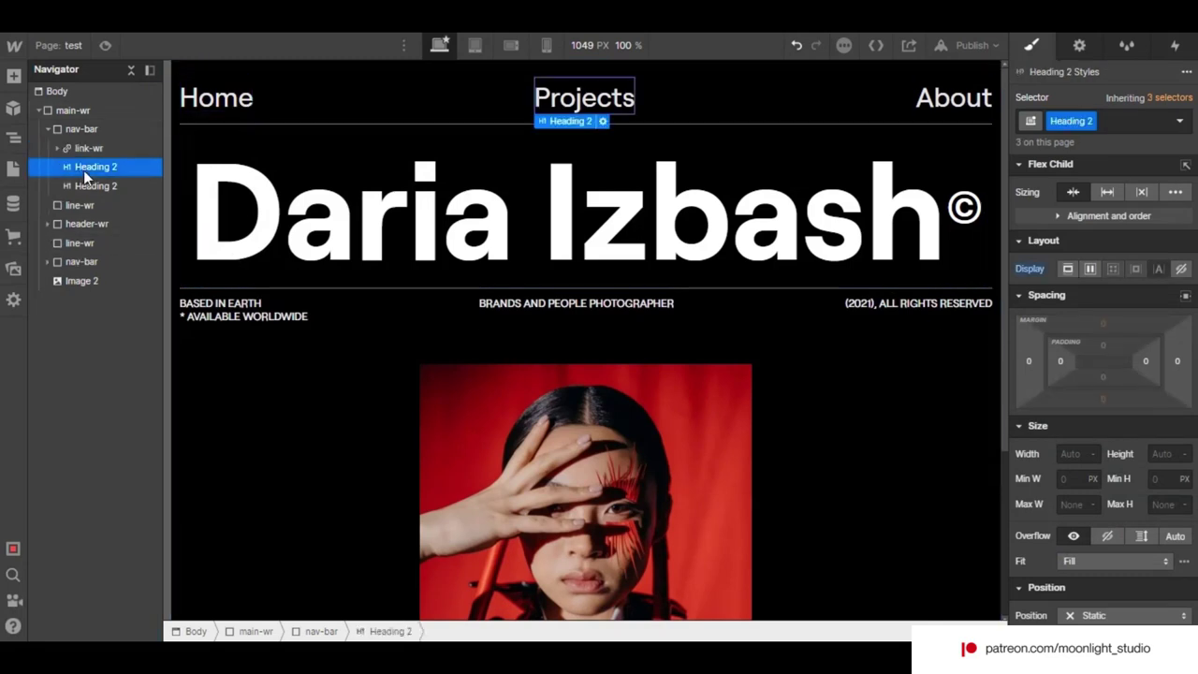
{"action": "key", "text": "Delete"}
{"action": "key", "text": "Delete"}
{"action": "key", "text": "ctrl+c"}
{"action": "key", "text": "ctrl+v"}
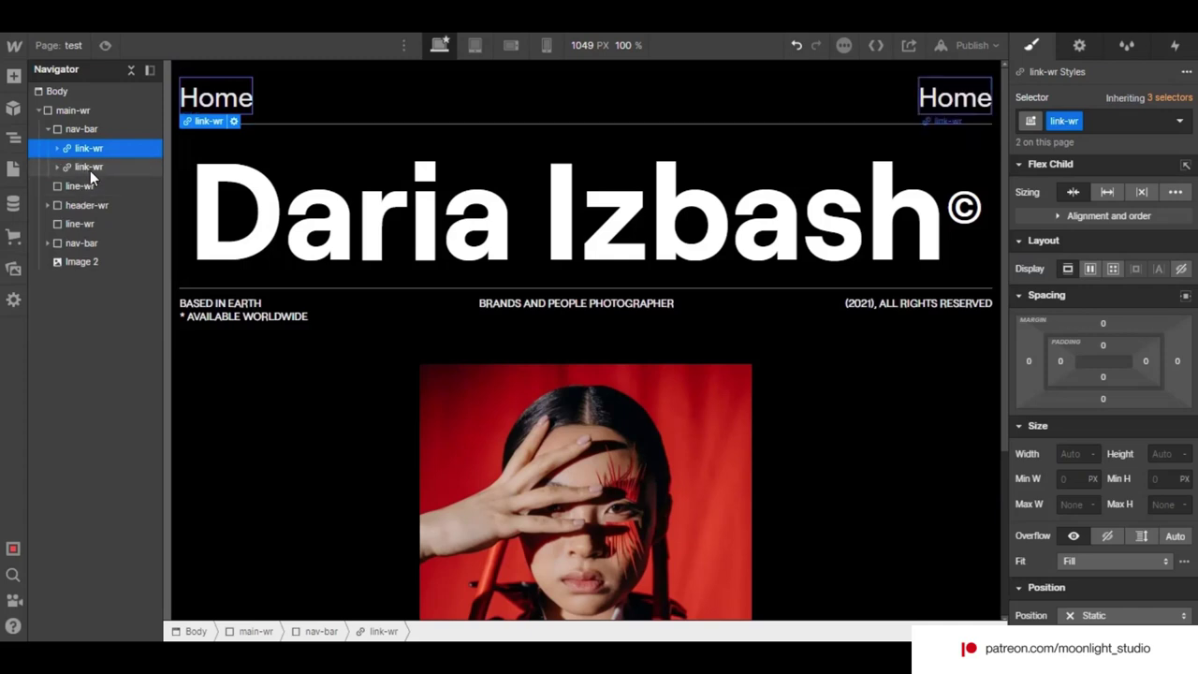
{"action": "left_click", "coordinate": [89, 171]}
{"action": "key", "text": "ctrl+v"}
- Change the text of the middle link copy to Projects and of the last one to About
{"action": "left_click", "coordinate": [590, 111]}
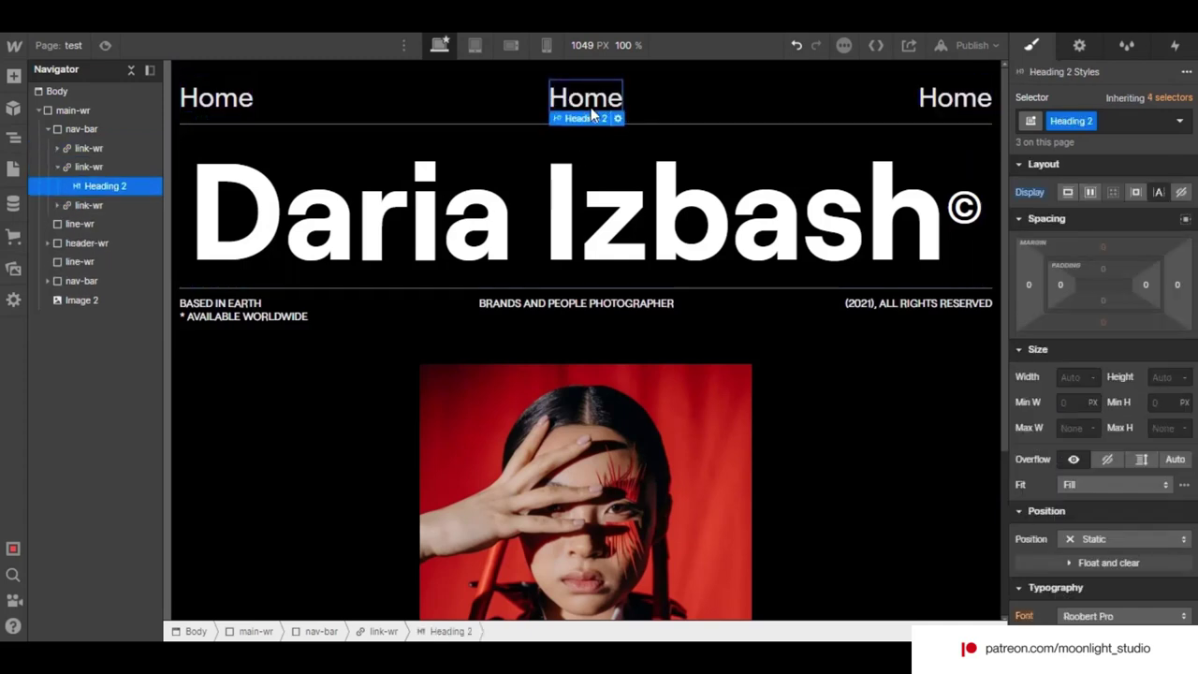
{"action": "double_click", "coordinate": [591, 106]}
{"action": "type", "text": "Projects"}
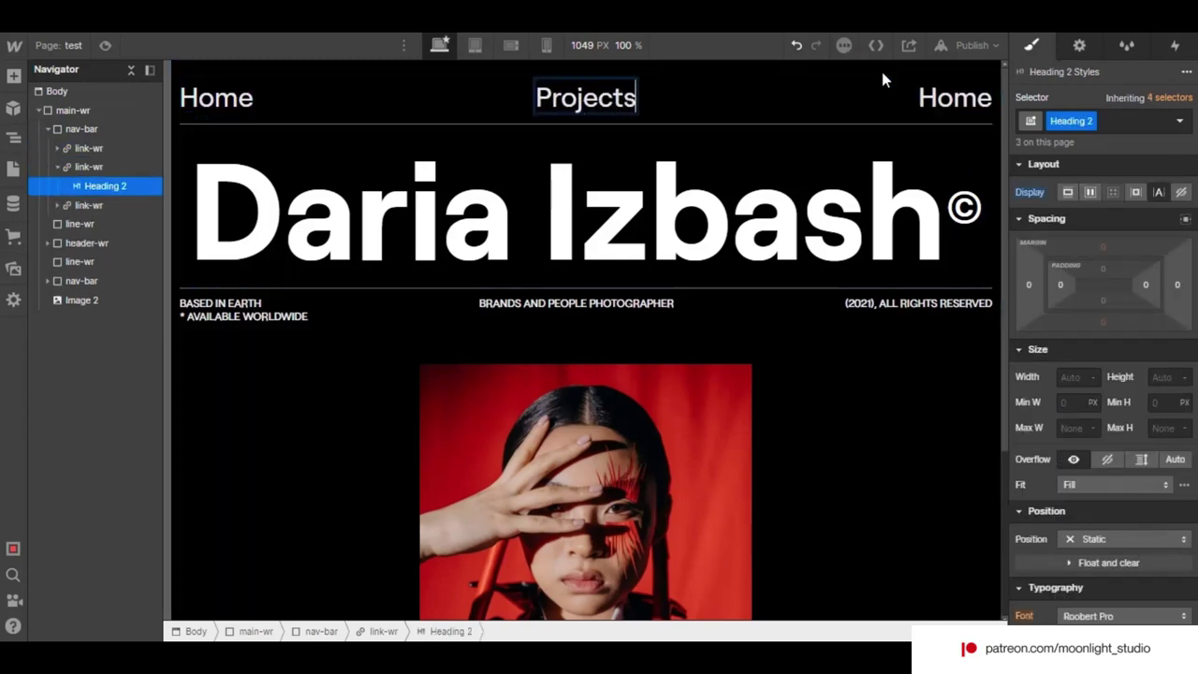
{"action": "key", "text": "Escape"}
{"action": "double_click", "coordinate": [943, 94]}
{"action": "type", "text": "About"}
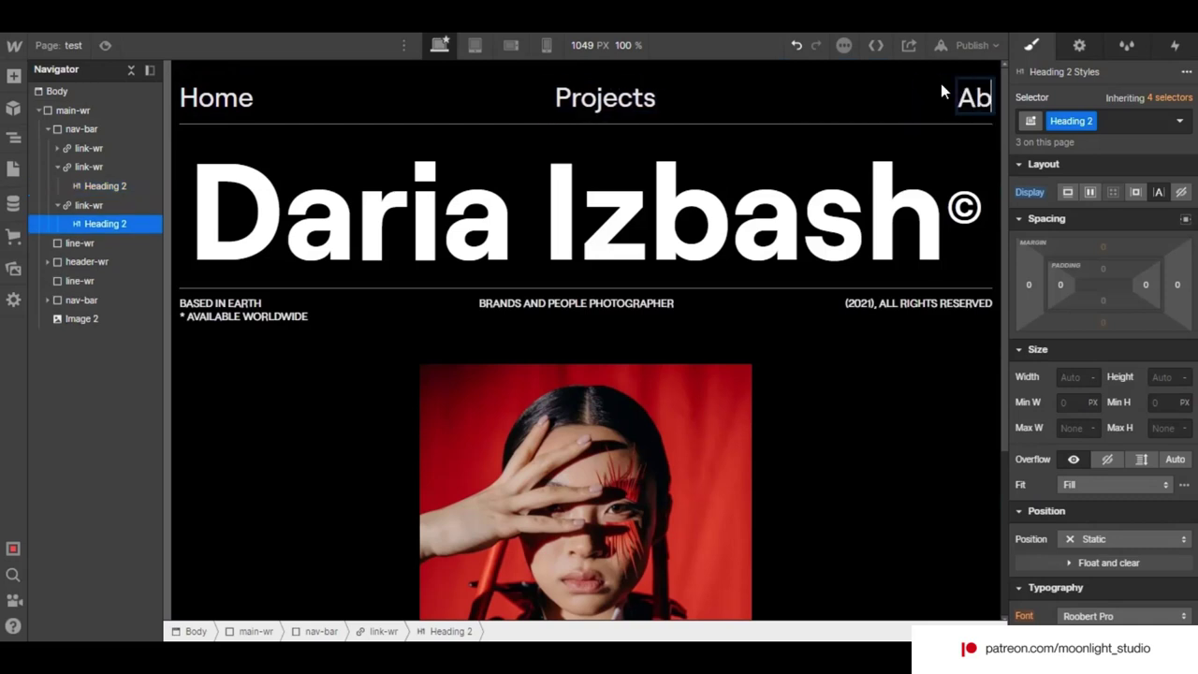
{"action": "left_click", "coordinate": [758, 363]}
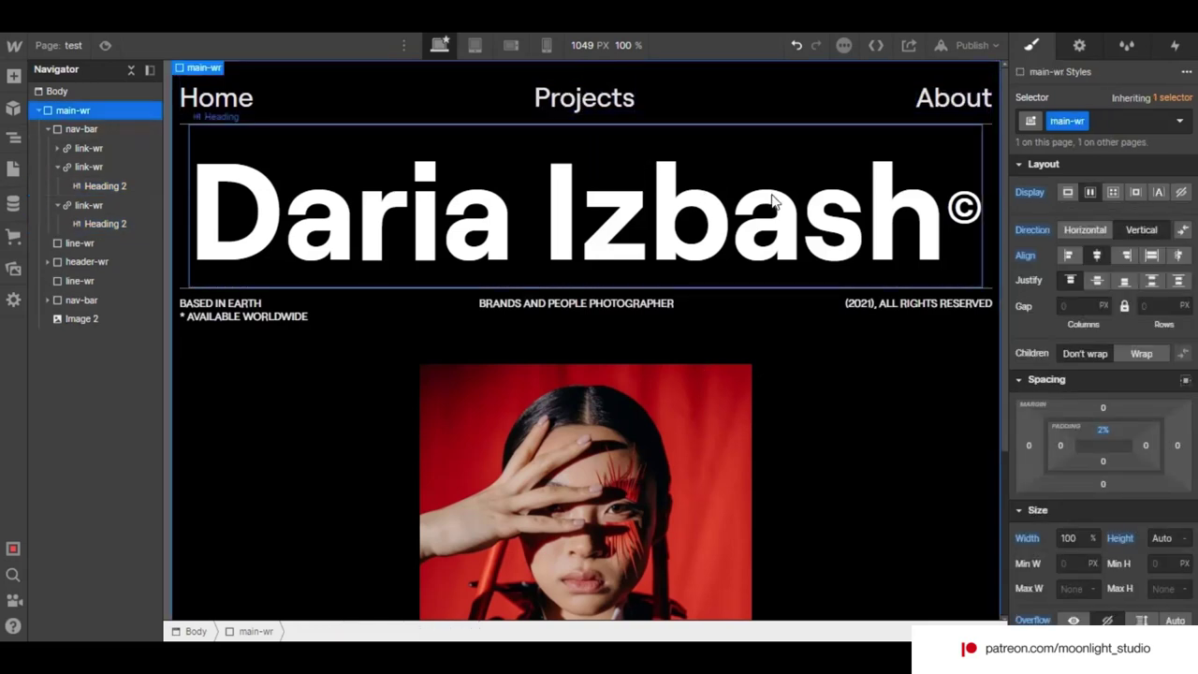
- Add a div block directly in the Body above main-wr and give it the class cursor
{"action": "key", "text": "a"}
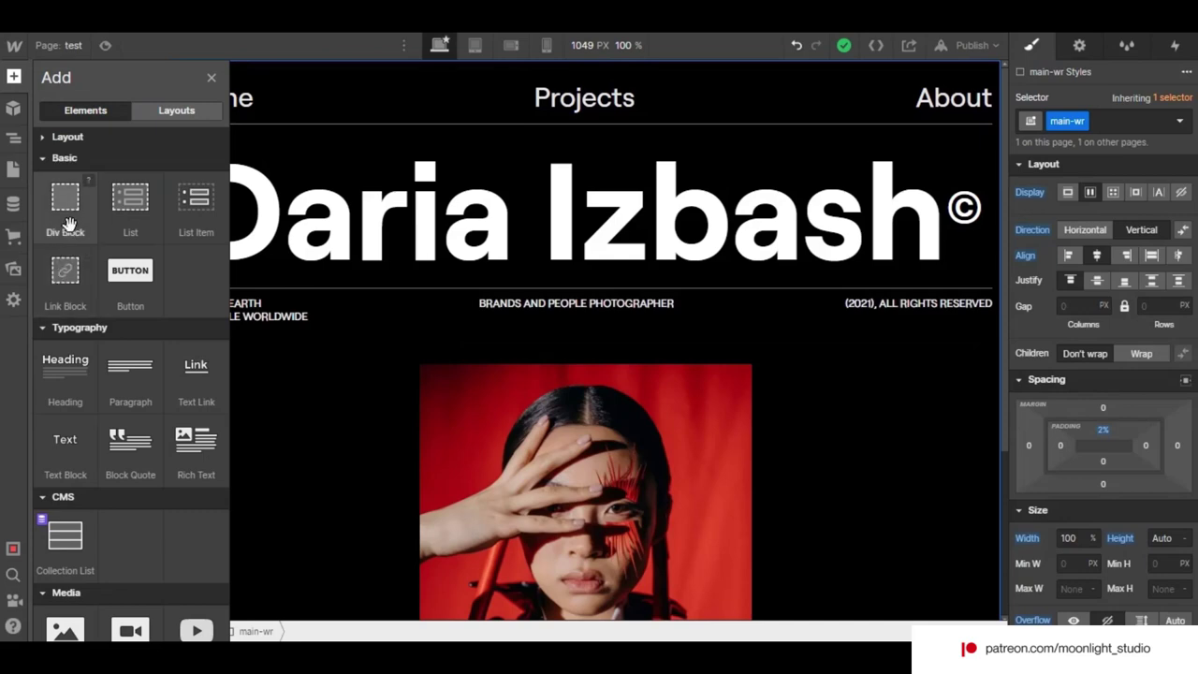
{"action": "left_click_drag", "start_coordinate": [68, 223], "coordinate": [85, 108]}
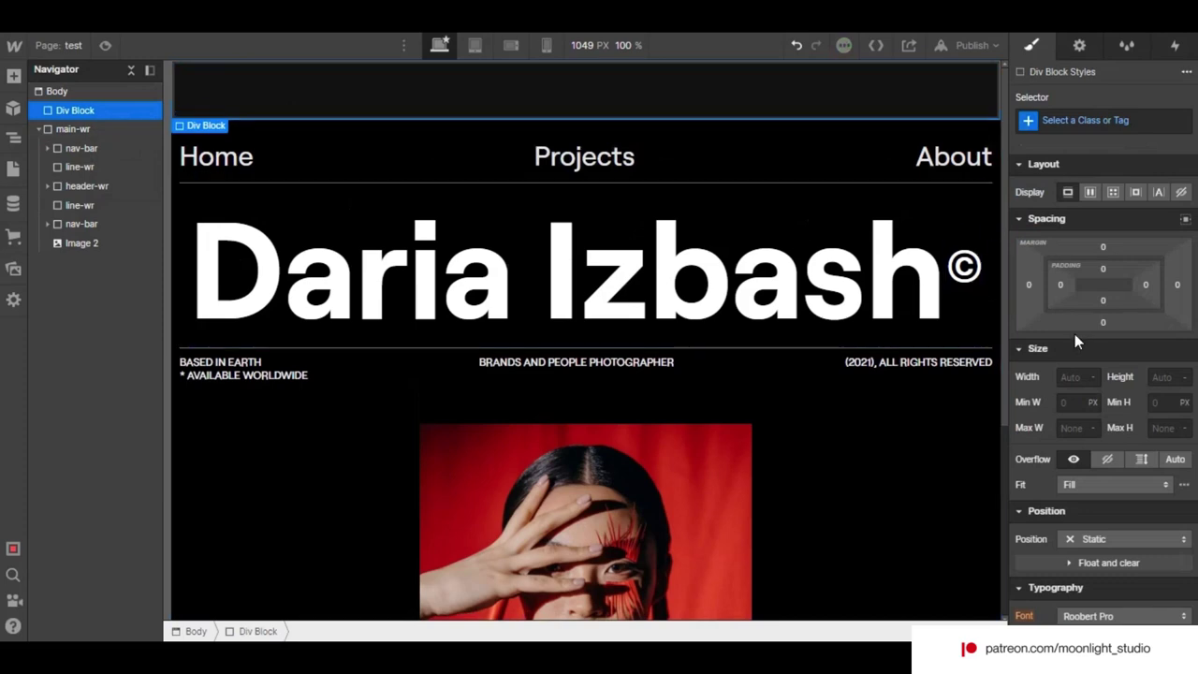
{"action": "left_click", "coordinate": [1085, 123]}
{"action": "type", "text": "curs"}
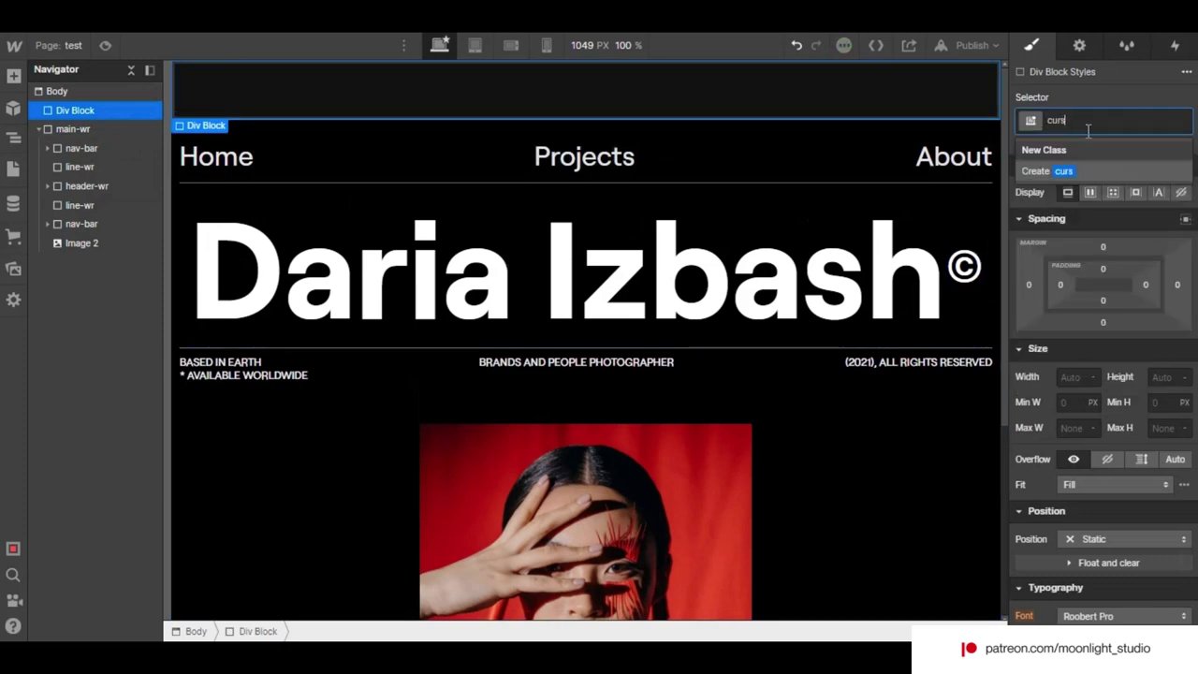
{"action": "type", "text": "or"}
{"action": "key", "text": "Return"}
- Set the background color of the cursor div to white
{"action": "scroll", "coordinate": [1087, 391], "scroll_direction": "down", "scroll_amount": 10}
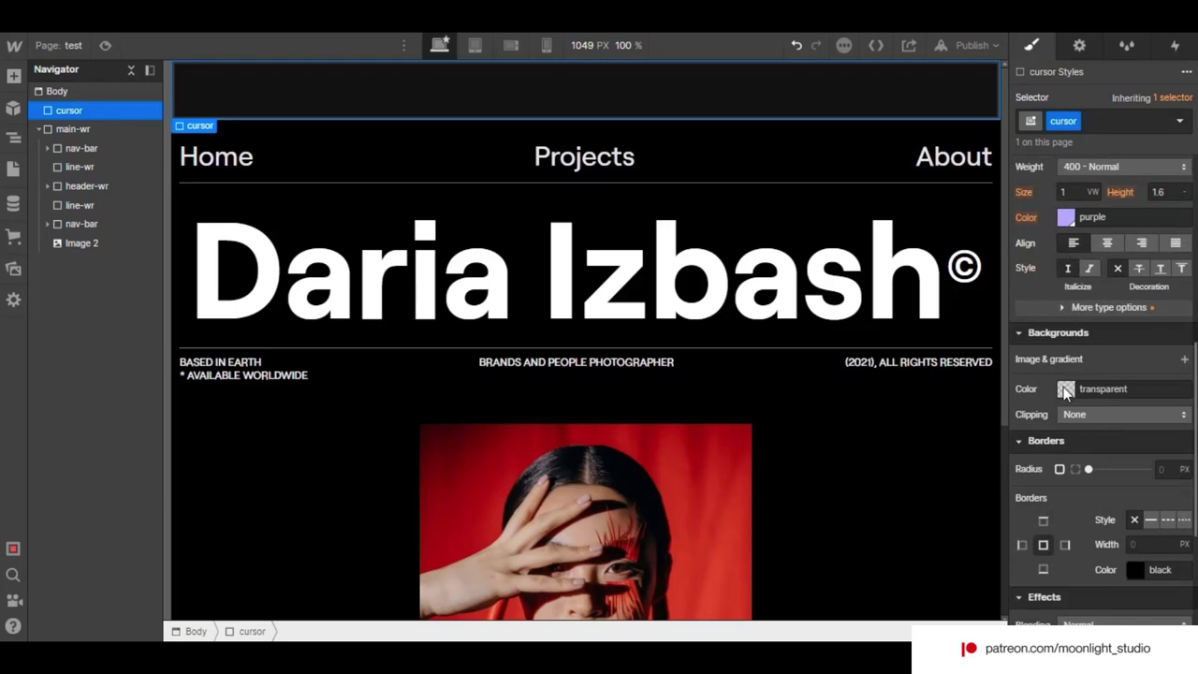
{"action": "left_click", "coordinate": [1066, 389]}
{"action": "left_click_drag", "start_coordinate": [1071, 218], "coordinate": [1018, 138]}
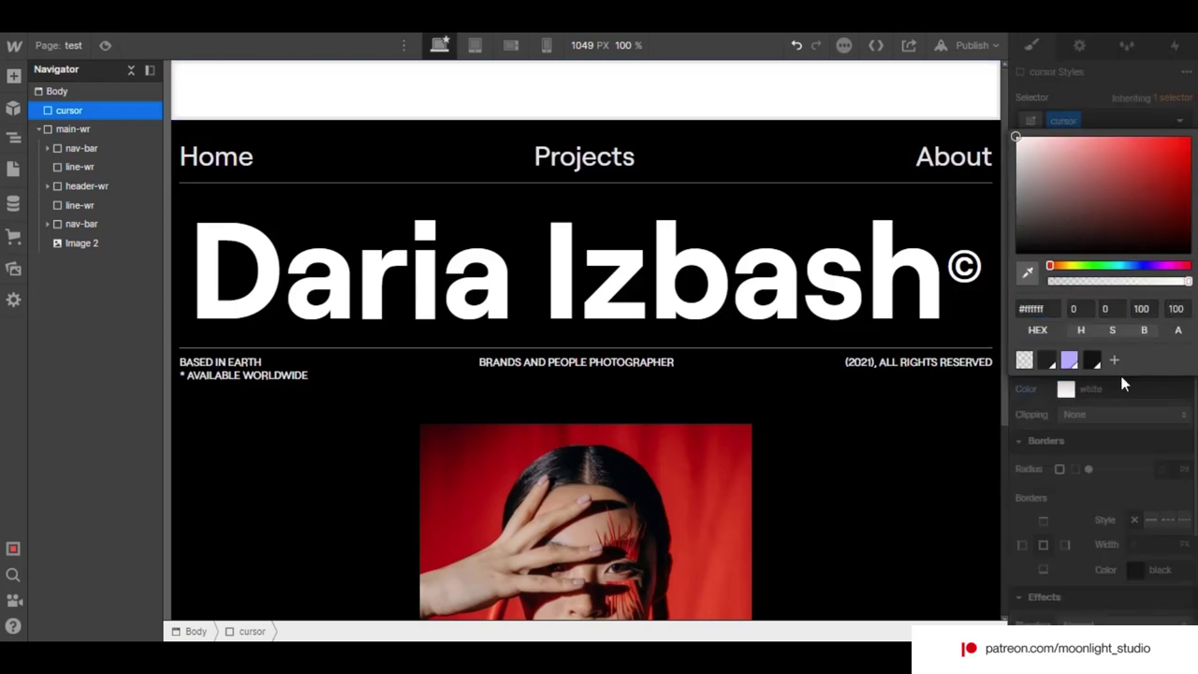
{"action": "left_click", "coordinate": [1134, 435]}
- Set the width and height of the cursor div to 20 px each
{"action": "scroll", "coordinate": [1133, 435], "scroll_direction": "up", "scroll_amount": 3}
{"action": "scroll", "coordinate": [1133, 435], "scroll_direction": "up", "scroll_amount": 2}
{"action": "left_click", "coordinate": [1078, 298]}
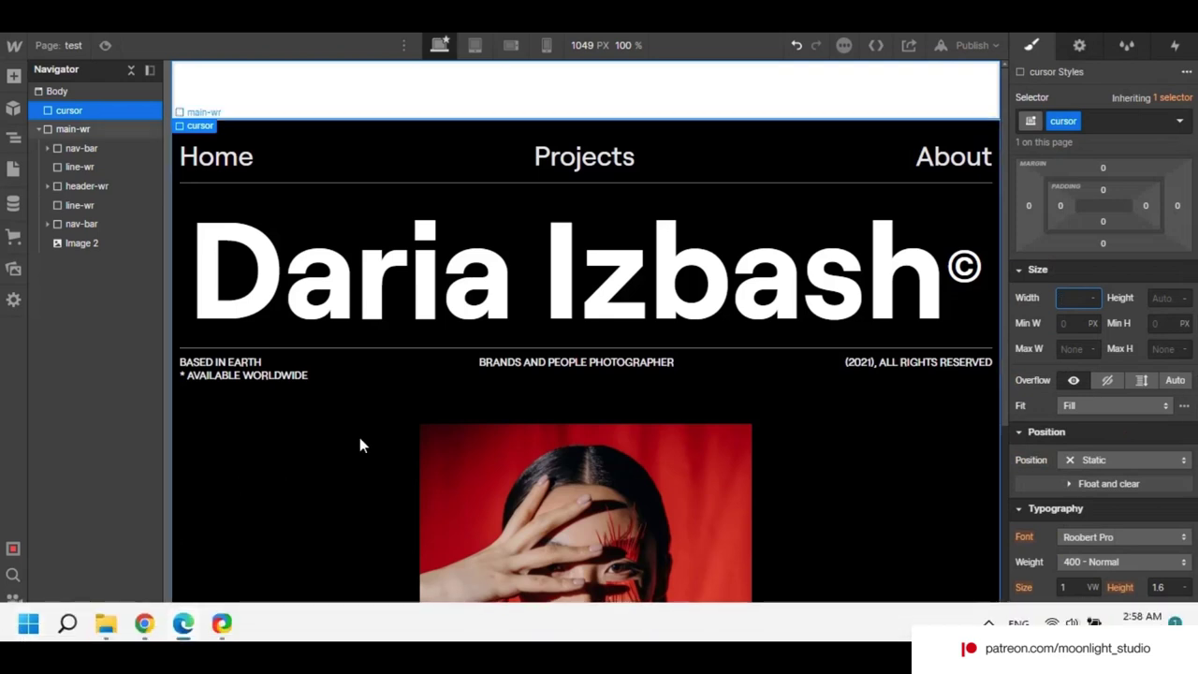
{"action": "type", "text": "10"}
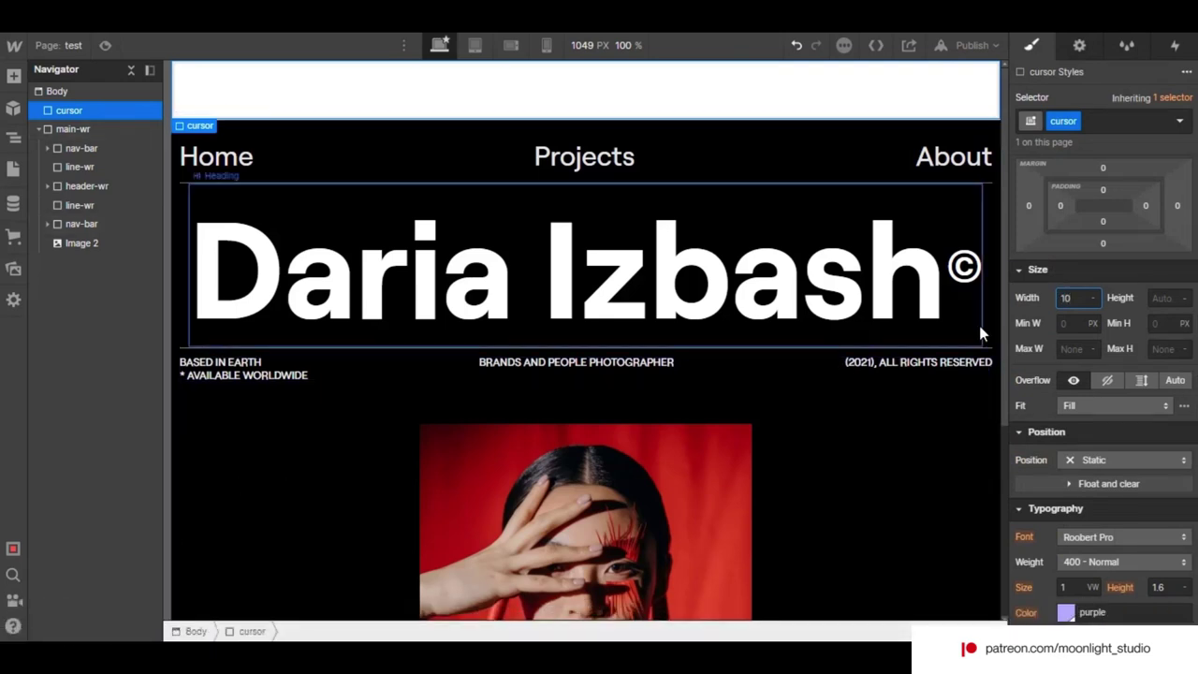
{"action": "key", "text": "BackSpace"}
{"action": "key", "text": "BackSpace"}
{"action": "type", "text": "20px"}
{"action": "key", "text": "Tab"}
{"action": "type", "text": "2"}
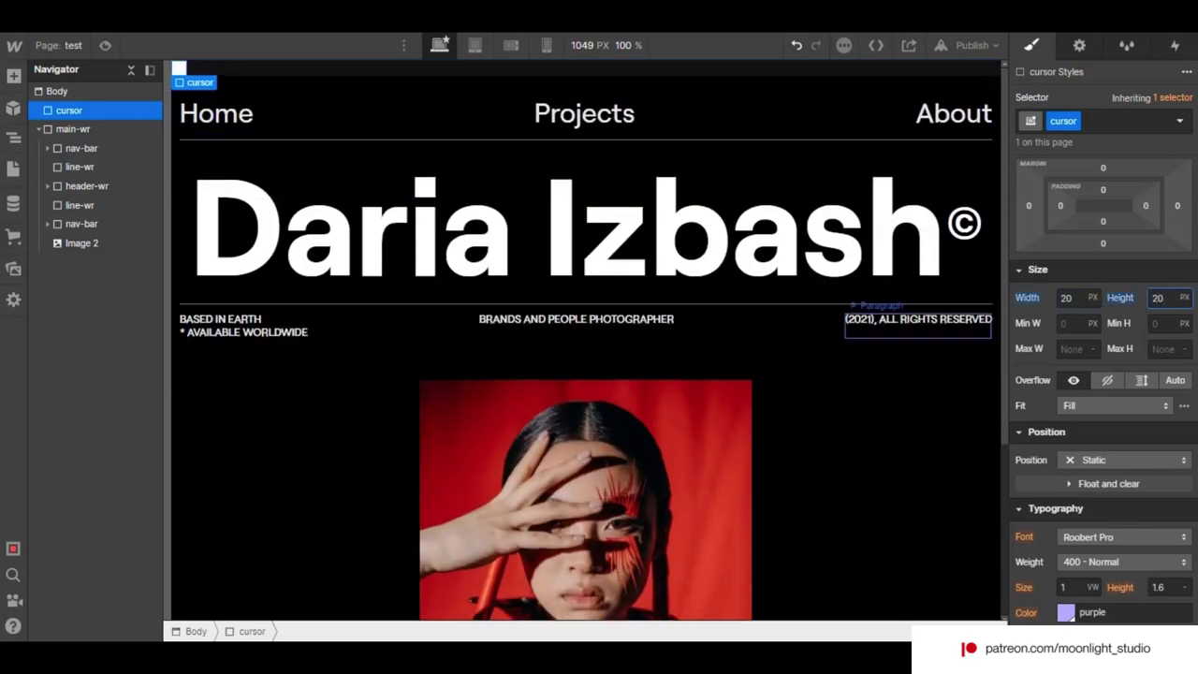
- Round the cursor div into a circle with a border radius of 100%
{"action": "scroll", "coordinate": [1132, 485], "scroll_direction": "down", "scroll_amount": 5}
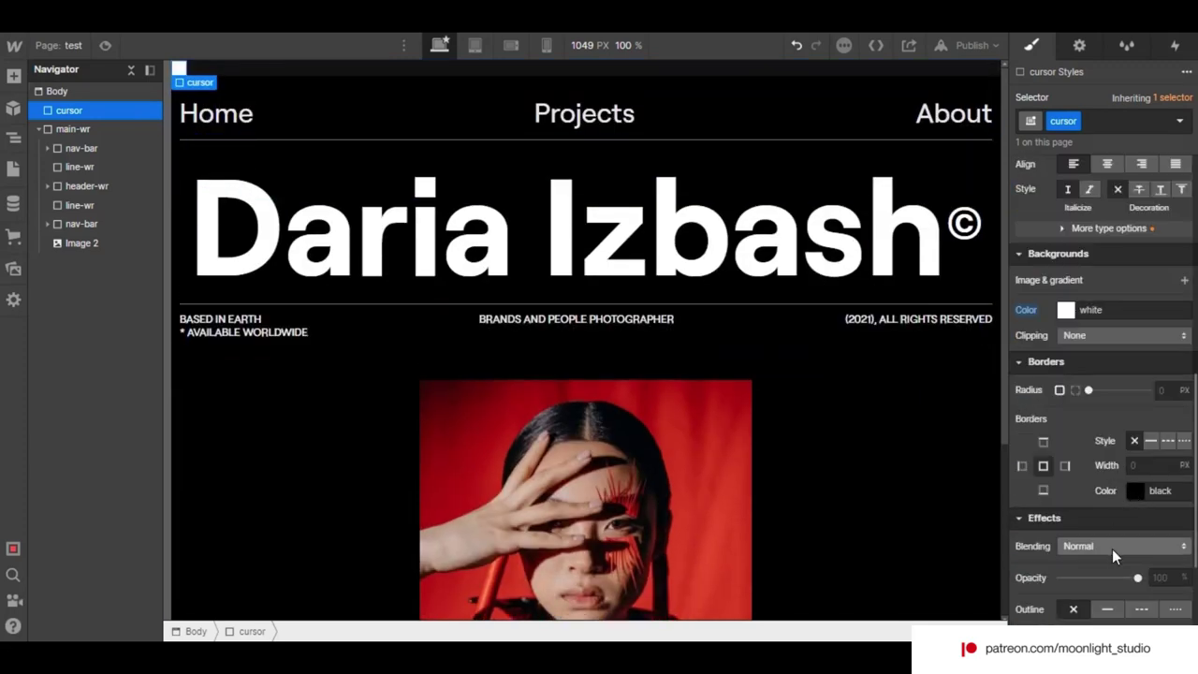
{"action": "left_click_drag", "start_coordinate": [1088, 389], "coordinate": [1162, 386]}
{"action": "left_click", "coordinate": [1182, 391]}
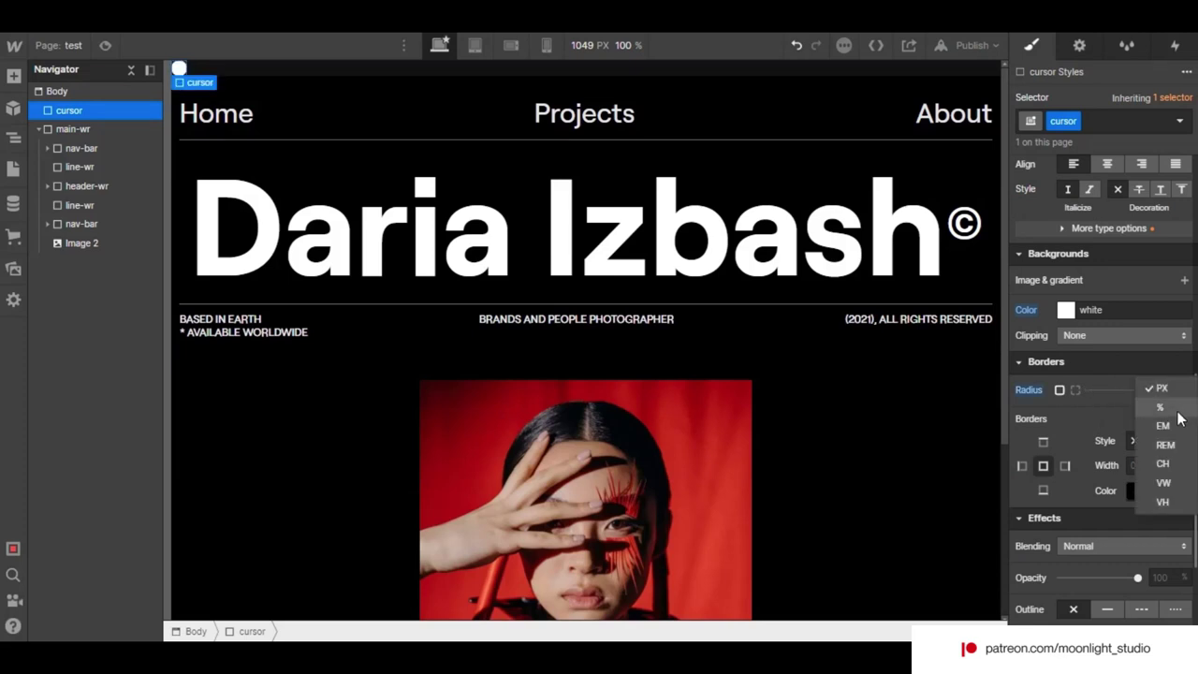
{"action": "left_click", "coordinate": [1179, 408]}
{"action": "left_click", "coordinate": [1179, 399]}
{"action": "left_click", "coordinate": [1179, 399]}
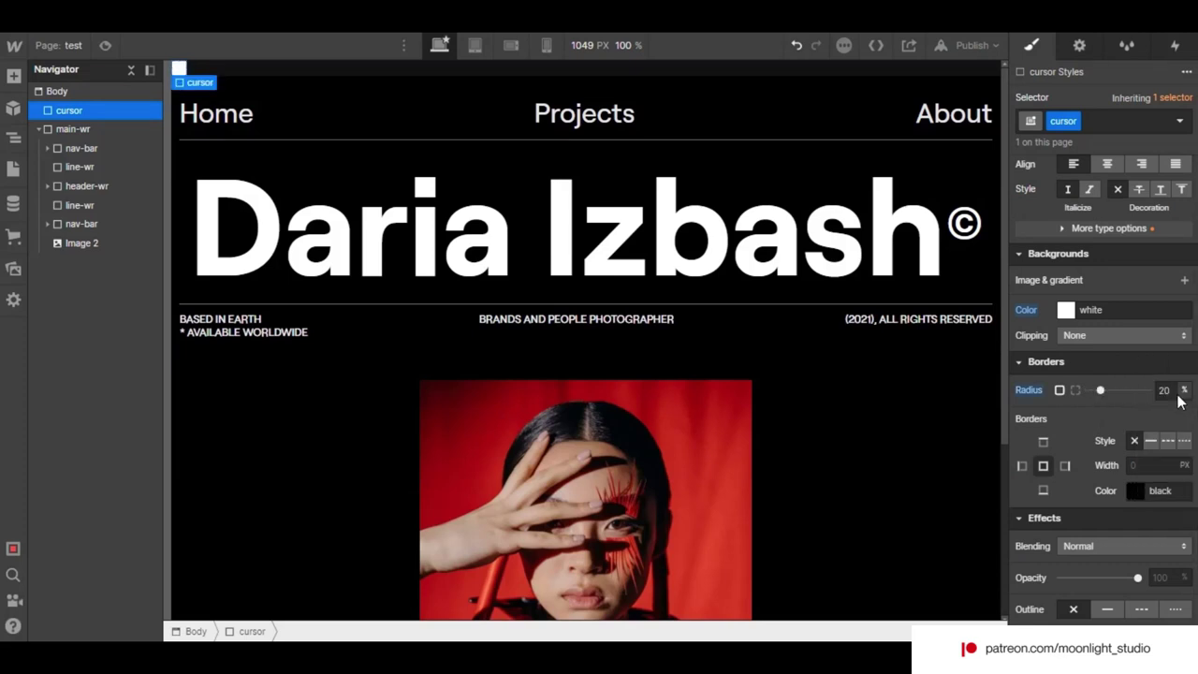
{"action": "left_click", "coordinate": [1177, 393]}
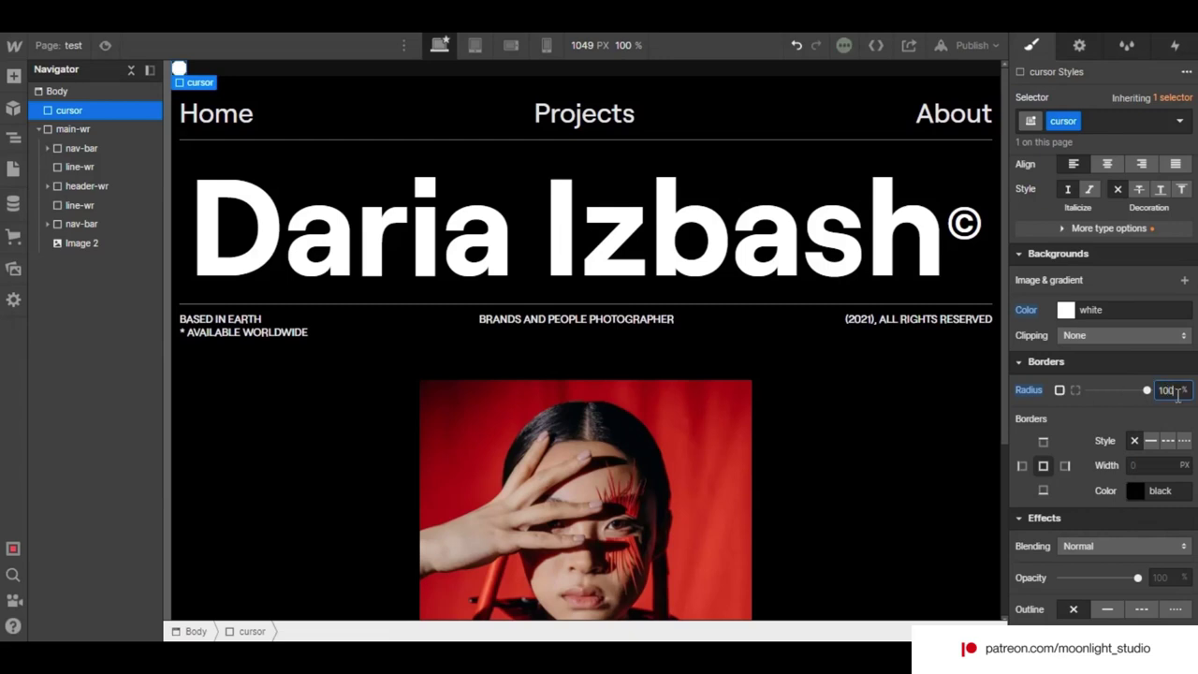
- Set the cursor div's position to Fixed with a z-index of 9
{"action": "scroll", "coordinate": [1165, 417], "scroll_direction": "up", "scroll_amount": 5}
{"action": "scroll", "coordinate": [1109, 510], "scroll_direction": "down", "scroll_amount": 3}
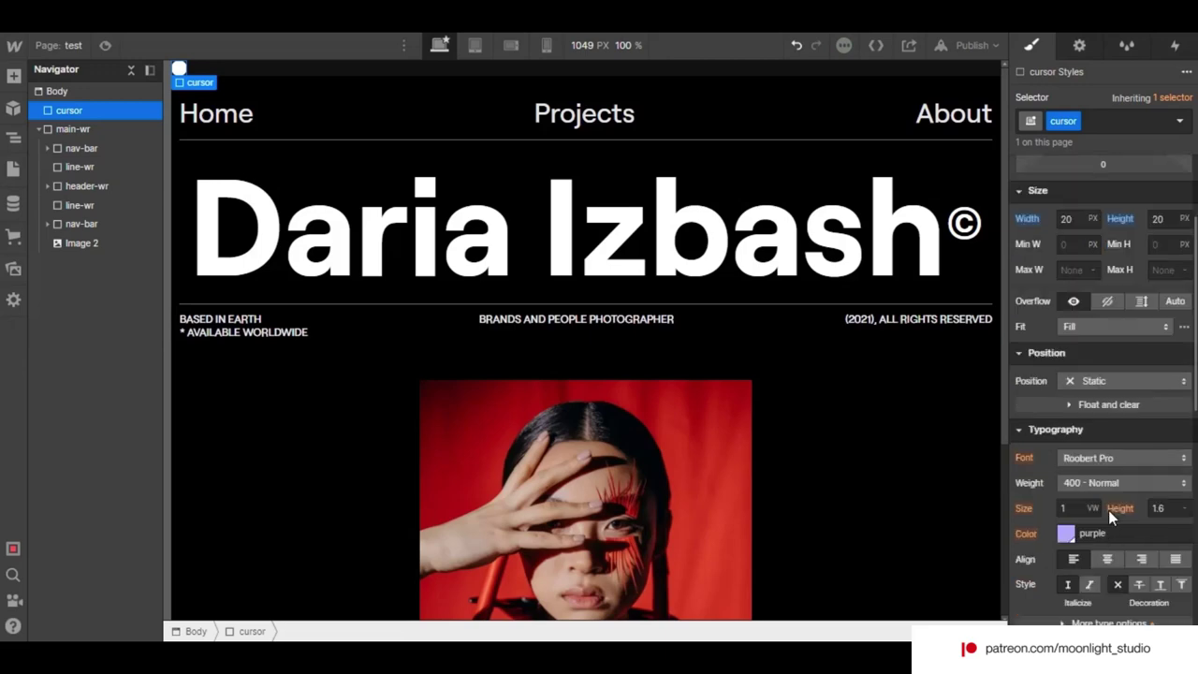
{"action": "scroll", "coordinate": [1108, 510], "scroll_direction": "up", "scroll_amount": 4}
{"action": "scroll", "coordinate": [1108, 510], "scroll_direction": "down", "scroll_amount": 4}
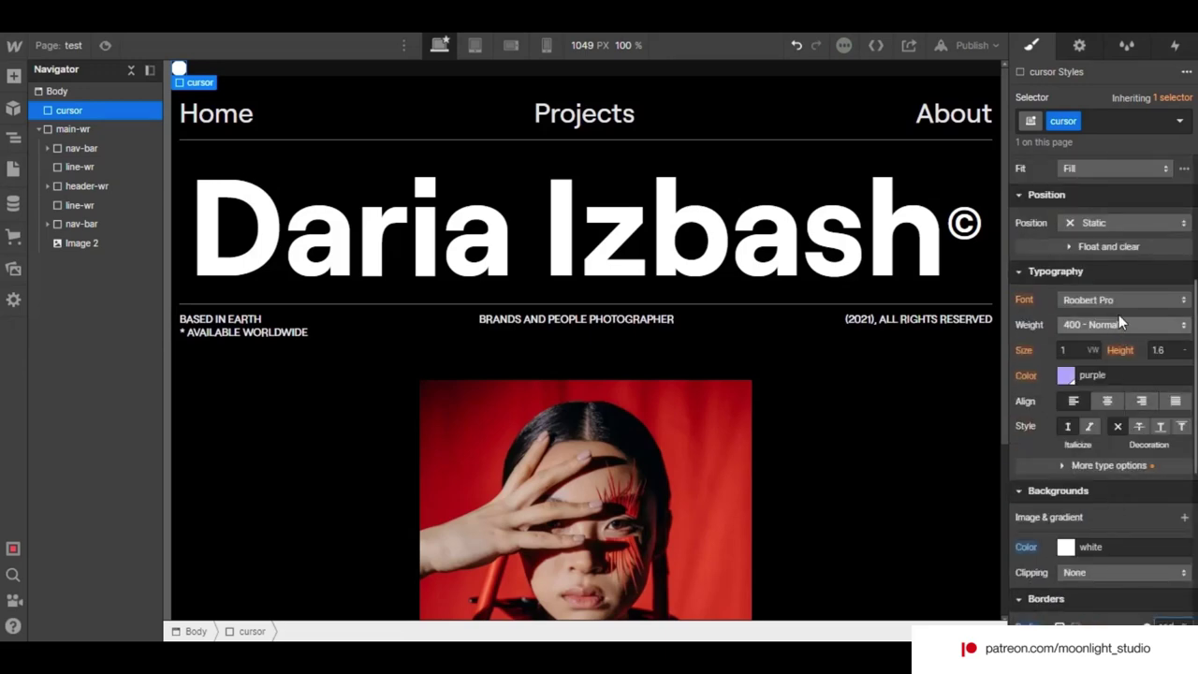
{"action": "left_click", "coordinate": [1122, 226]}
{"action": "left_click", "coordinate": [1114, 276]}
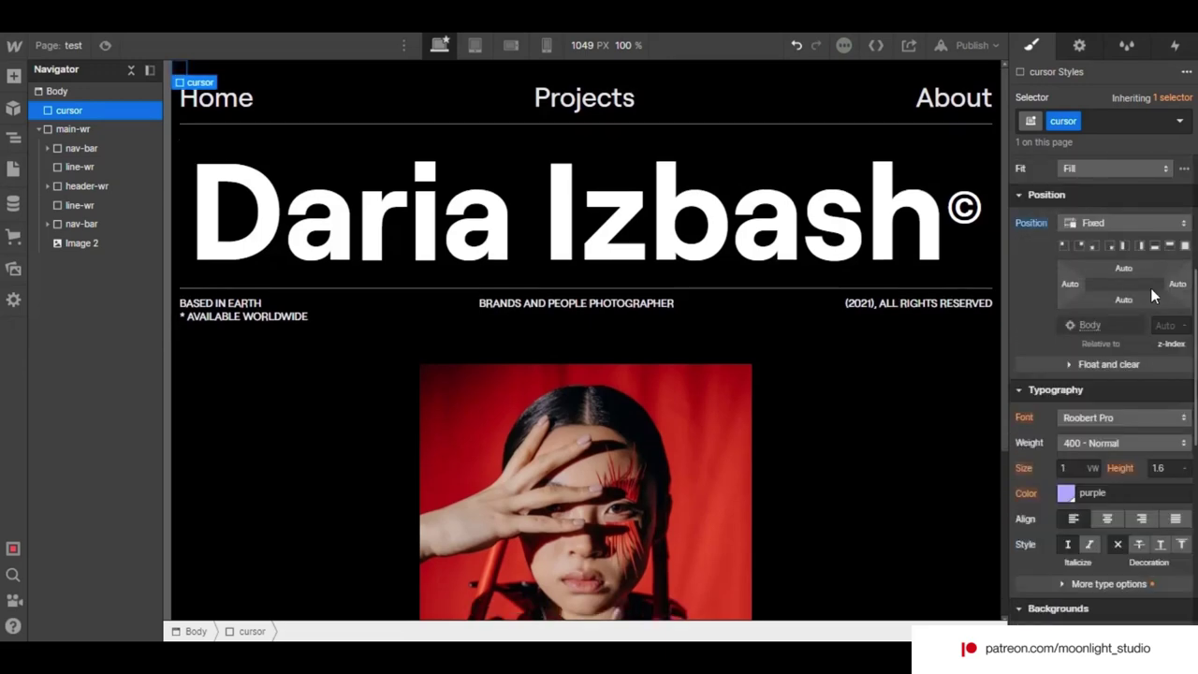
{"action": "type", "text": "9"}
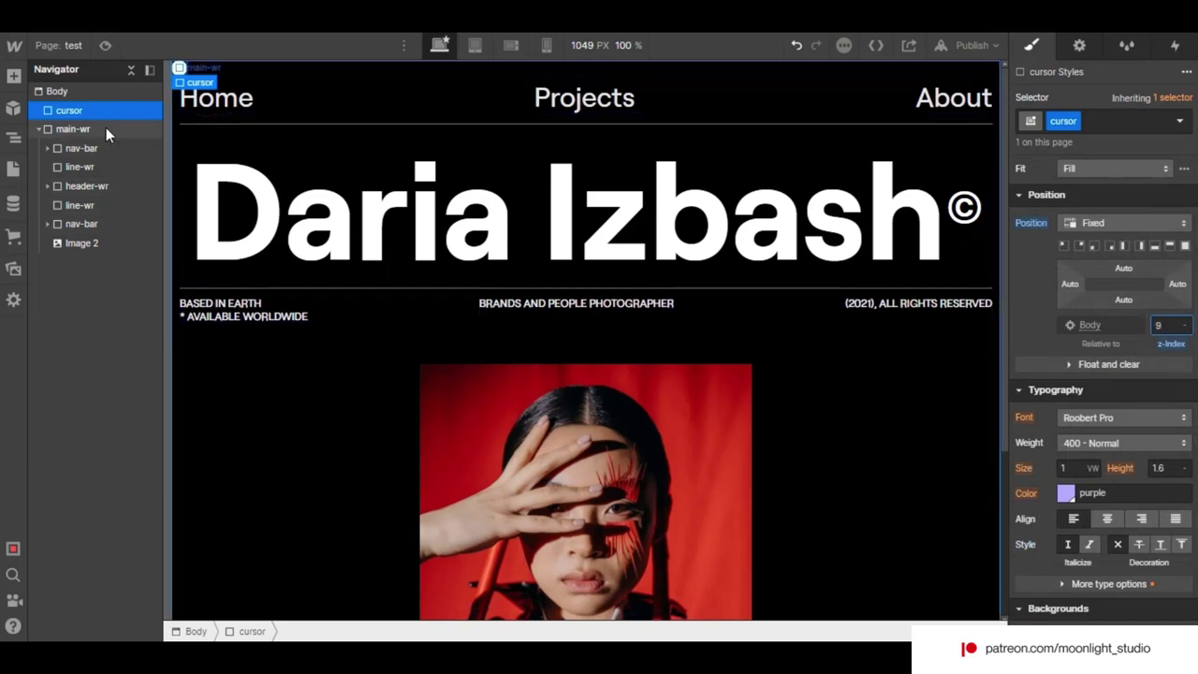
- Add a div block between the cursor div and main-wr and give it the class cursor-border
{"action": "left_click", "coordinate": [43, 126]}
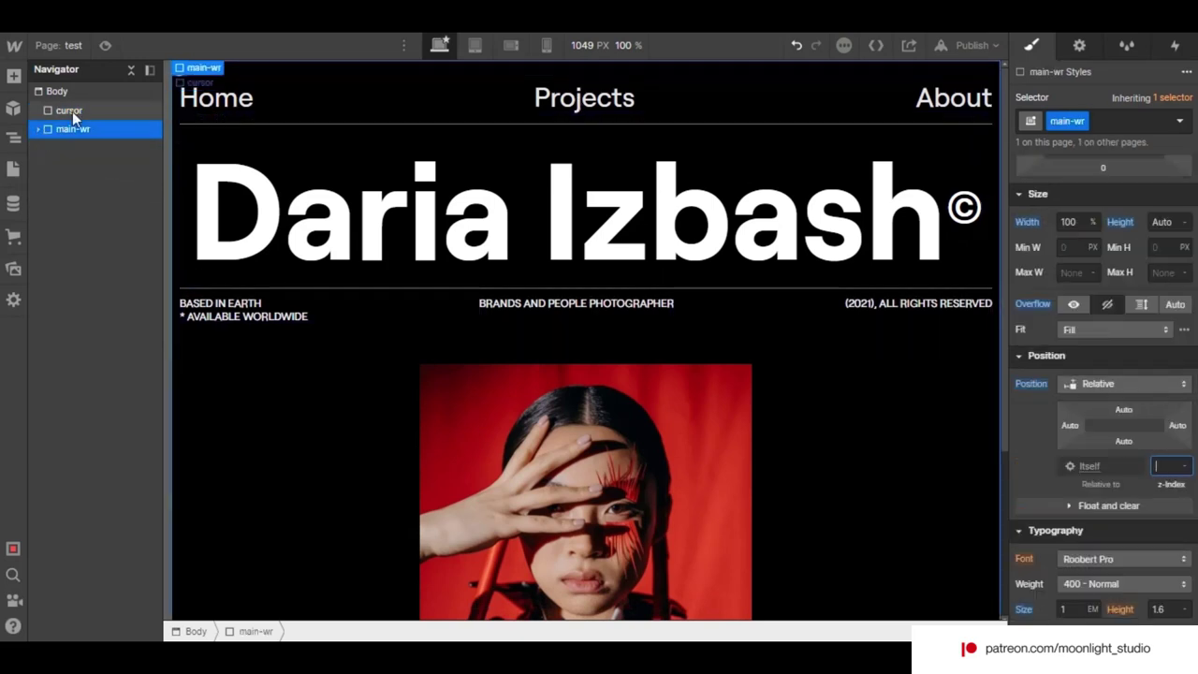
{"action": "left_click", "coordinate": [72, 111]}
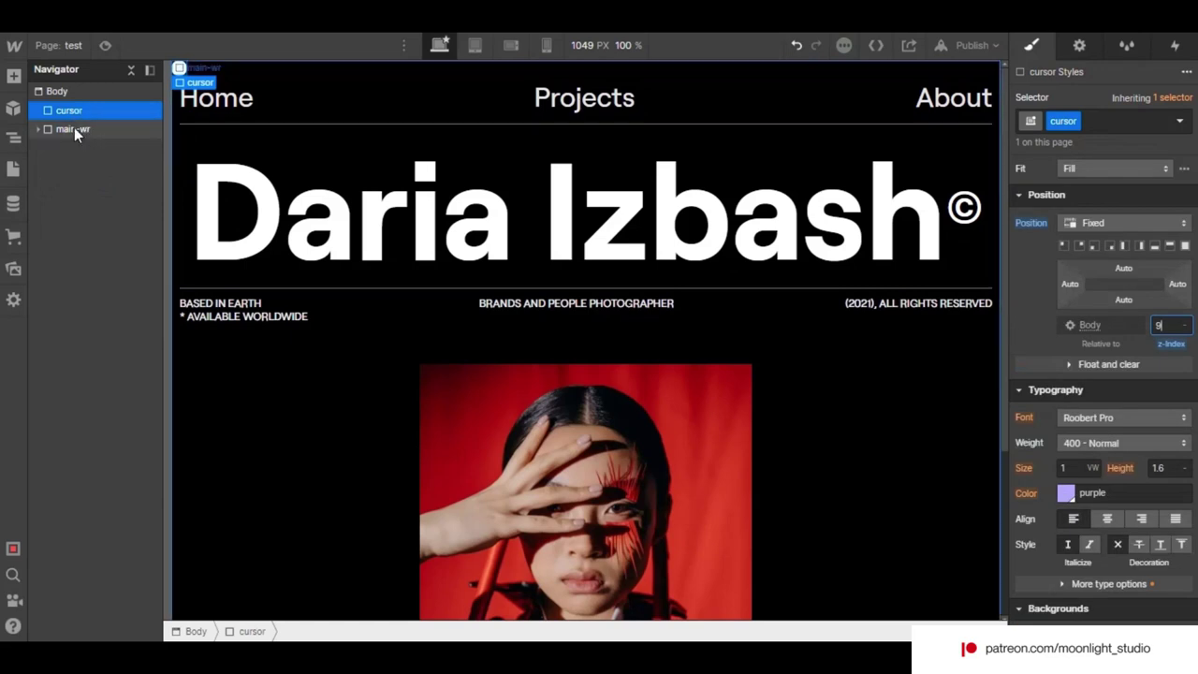
{"action": "left_click", "coordinate": [74, 128]}
{"action": "left_click", "coordinate": [74, 117]}
{"action": "left_click", "coordinate": [13, 75]}
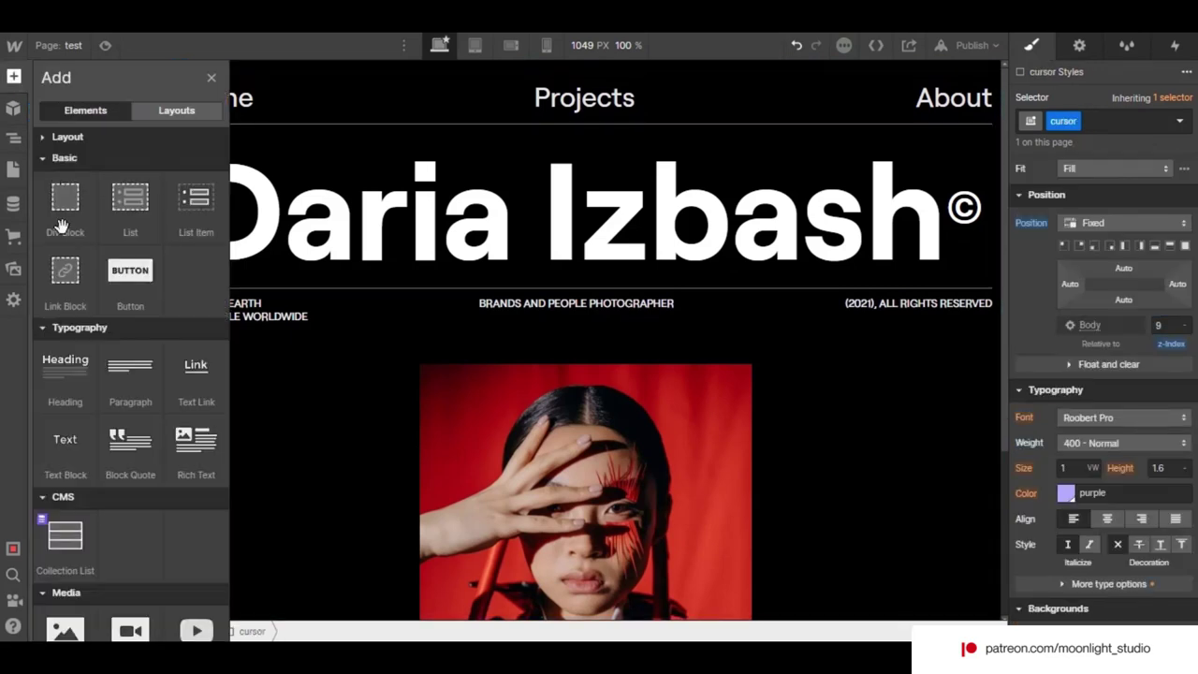
{"action": "left_click_drag", "start_coordinate": [66, 197], "coordinate": [105, 141]}
{"action": "left_click", "coordinate": [1086, 120]}
{"action": "type", "text": "cursor-"}
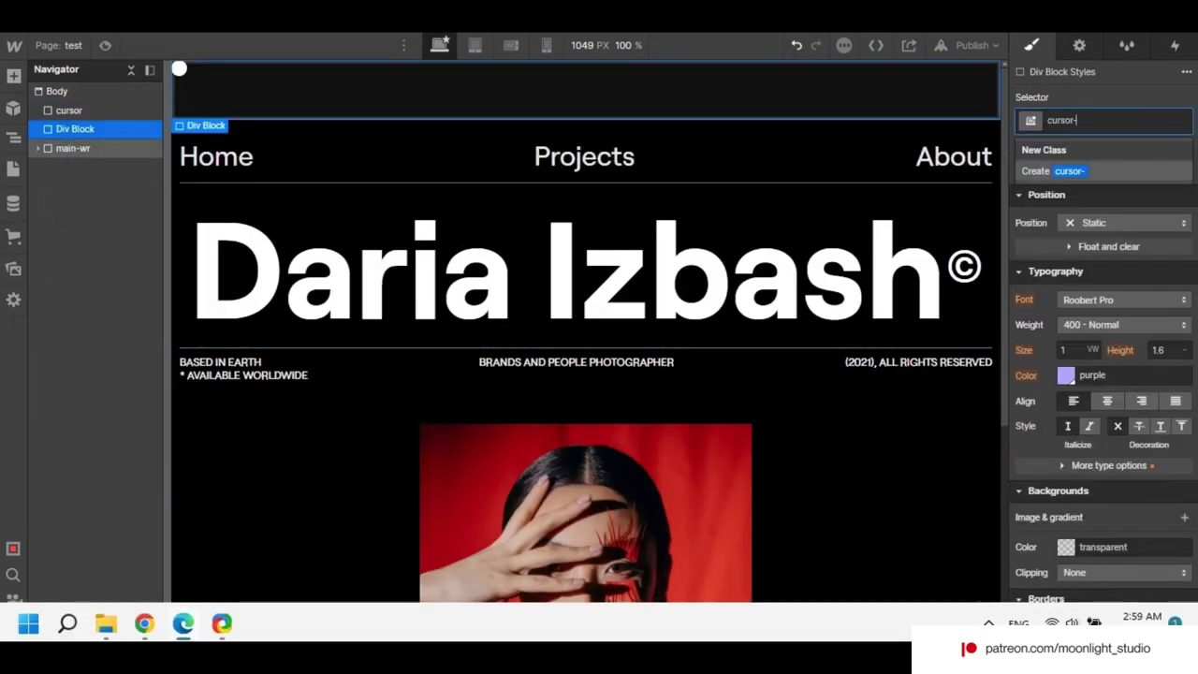
{"action": "type", "text": "border"}
{"action": "key", "text": "Return"}
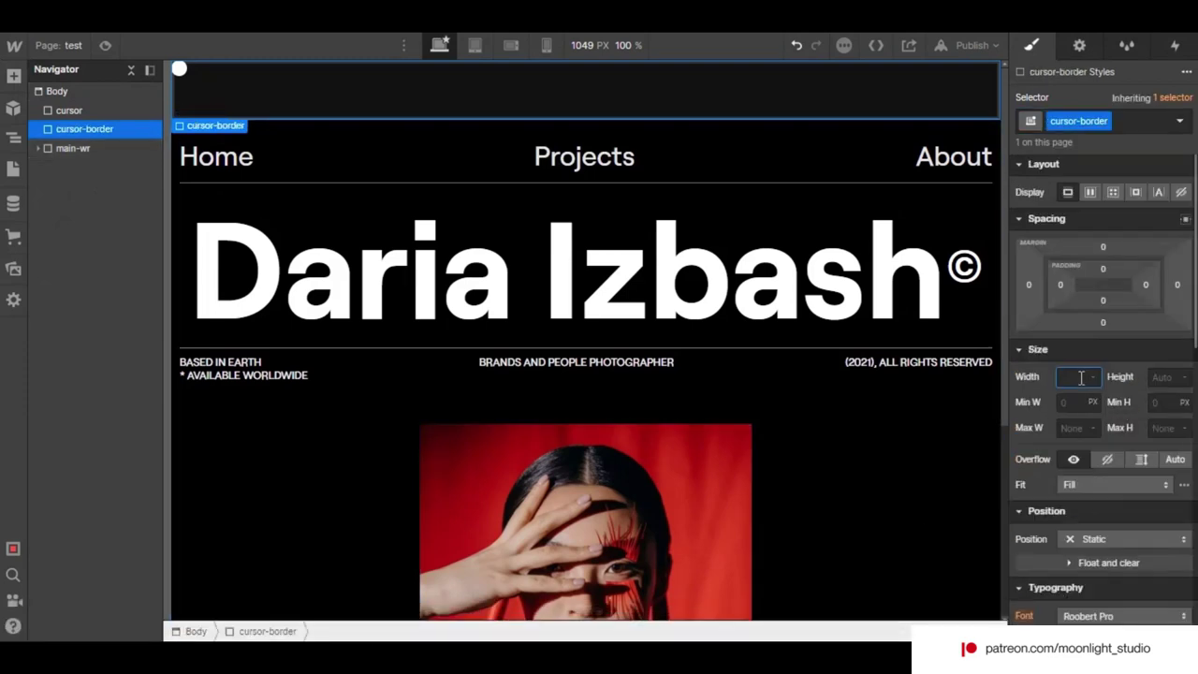
- Set the width and height of the cursor-border div to 24 px each
{"action": "left_click", "coordinate": [1081, 377]}
{"action": "type", "text": "24"}
{"action": "key", "text": "Tab"}
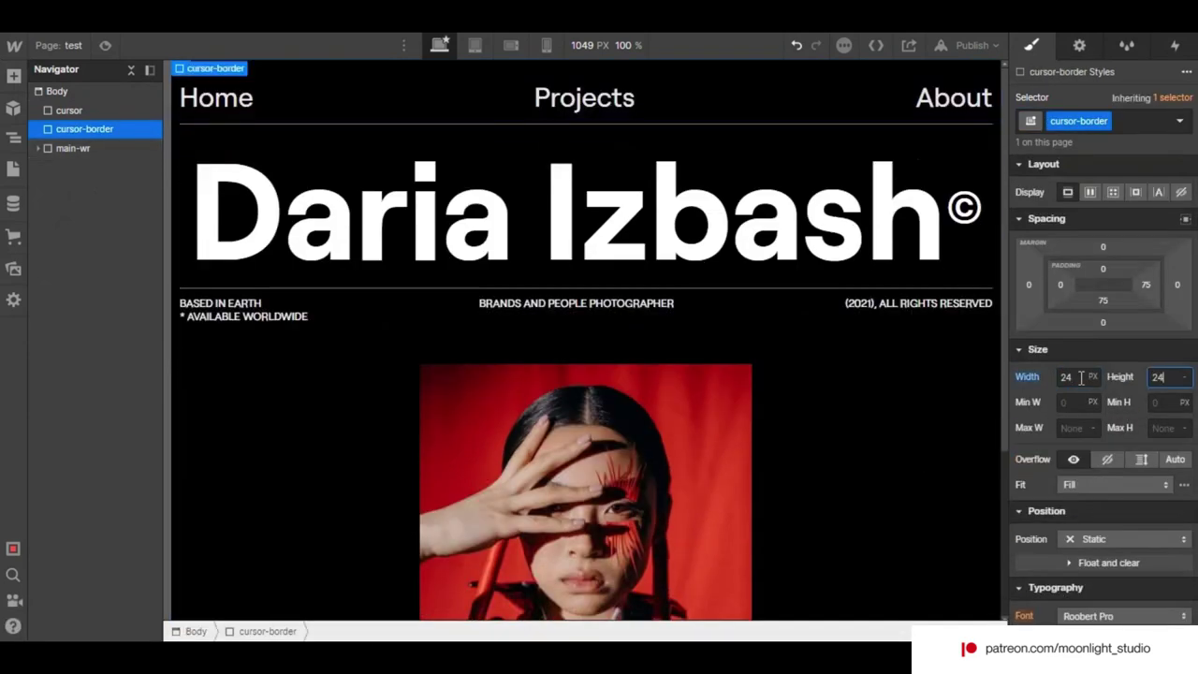
{"action": "type", "text": "24"}
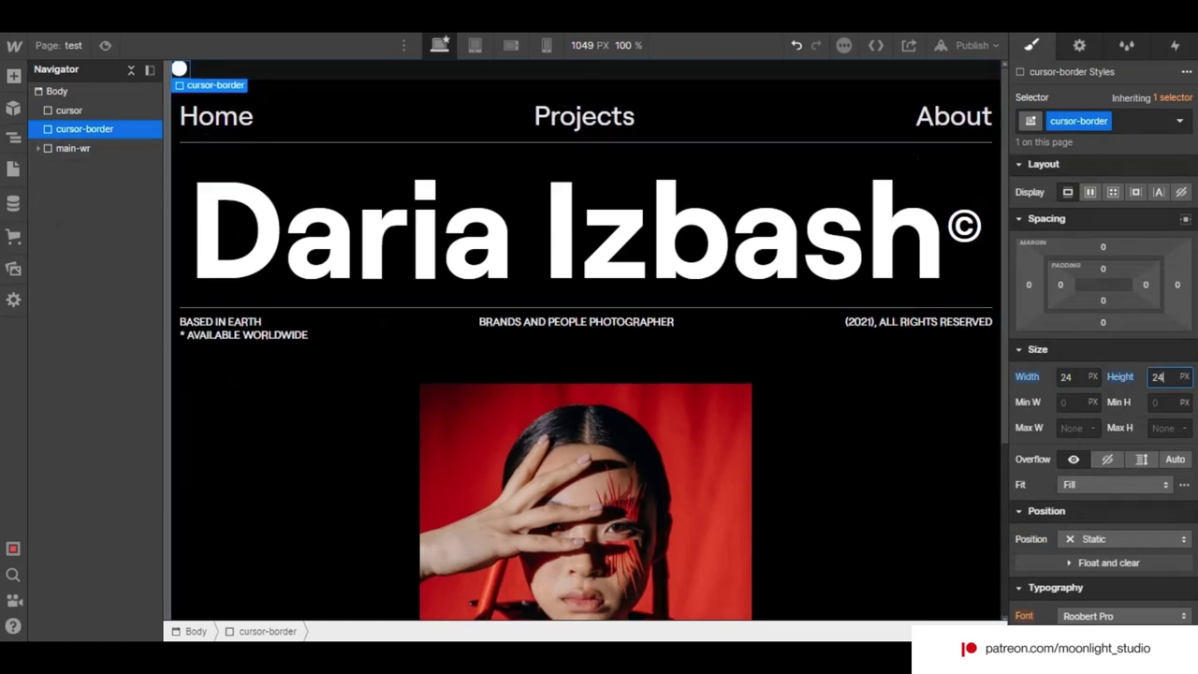
- Round the cursor-border div into a circle with a border radius of 100%
{"action": "scroll", "coordinate": [1130, 483], "scroll_direction": "down", "scroll_amount": 8}
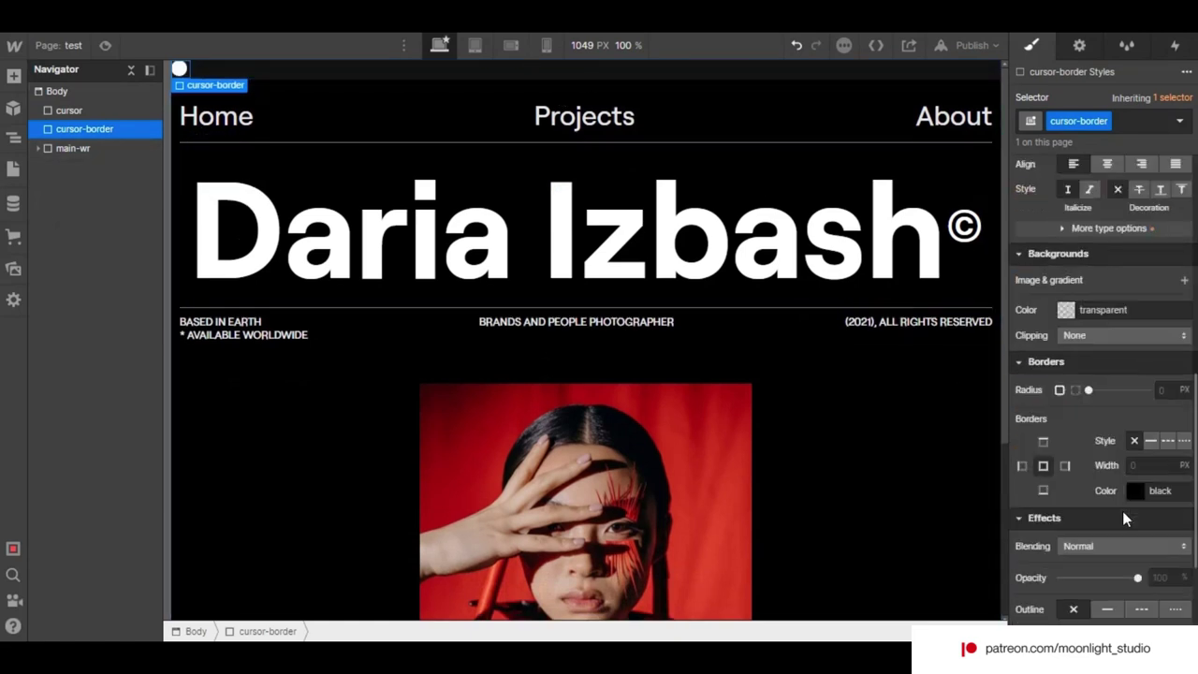
{"action": "left_click_drag", "start_coordinate": [1089, 386], "coordinate": [1121, 388]}
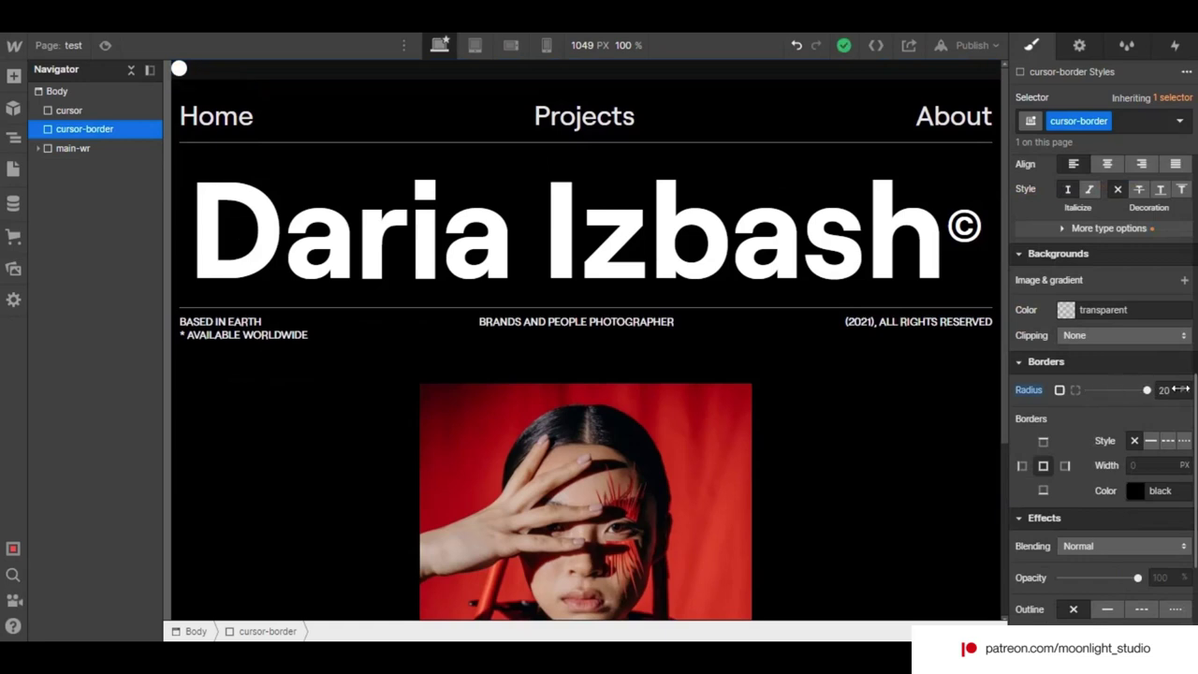
{"action": "left_click", "coordinate": [1184, 390]}
{"action": "left_click", "coordinate": [1176, 398]}
{"action": "left_click", "coordinate": [1171, 391]}
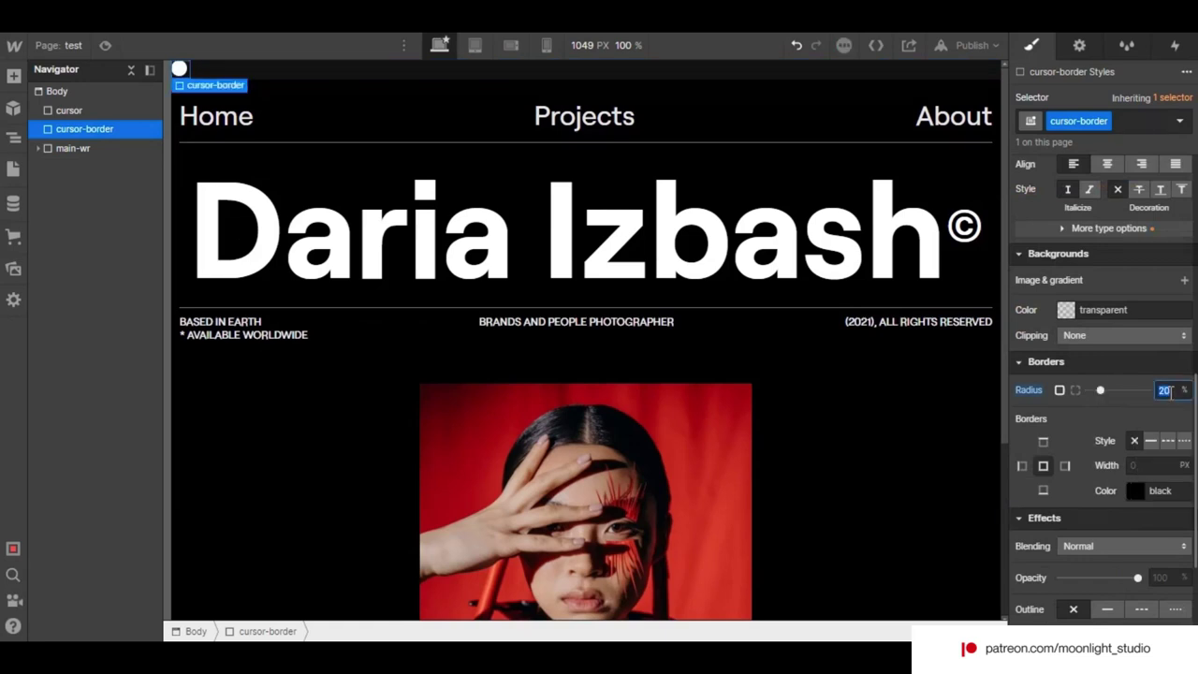
{"action": "type", "text": "100"}
- Give the cursor-border div a solid 1 px border in white (#ffffff)
{"action": "scroll", "coordinate": [1170, 390], "scroll_direction": "up", "scroll_amount": 3}
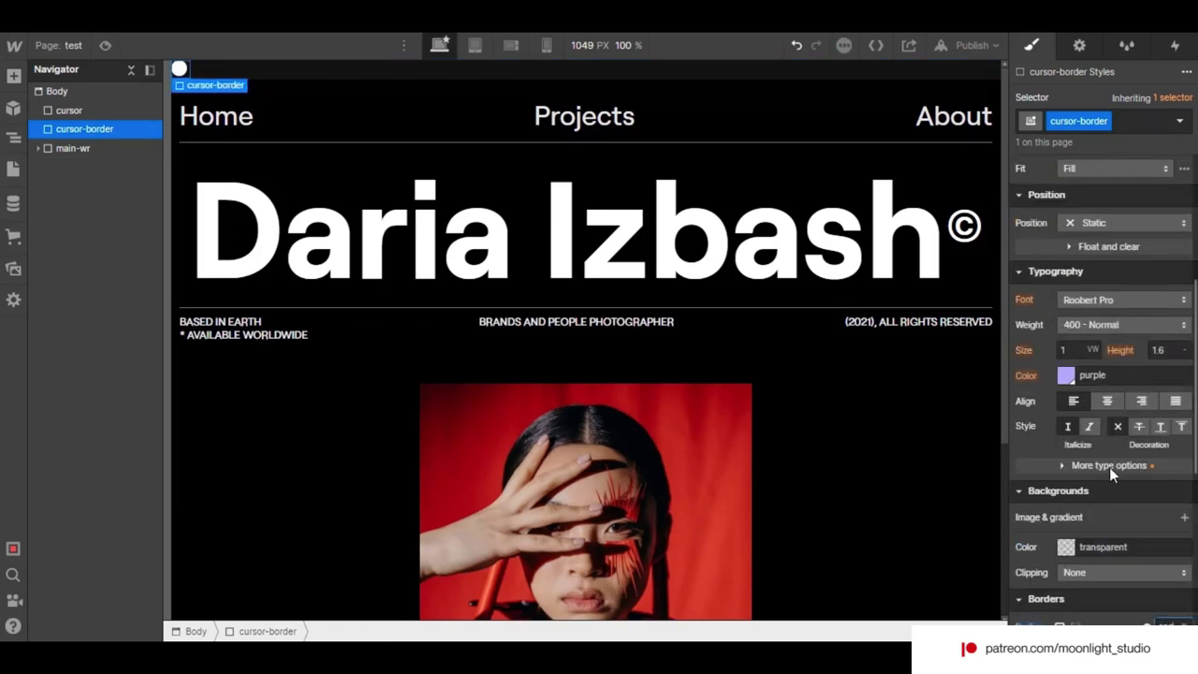
{"action": "scroll", "coordinate": [1105, 487], "scroll_direction": "down", "scroll_amount": 5}
{"action": "scroll", "coordinate": [1101, 468], "scroll_direction": "up", "scroll_amount": 5}
{"action": "scroll", "coordinate": [1117, 432], "scroll_direction": "down", "scroll_amount": 3}
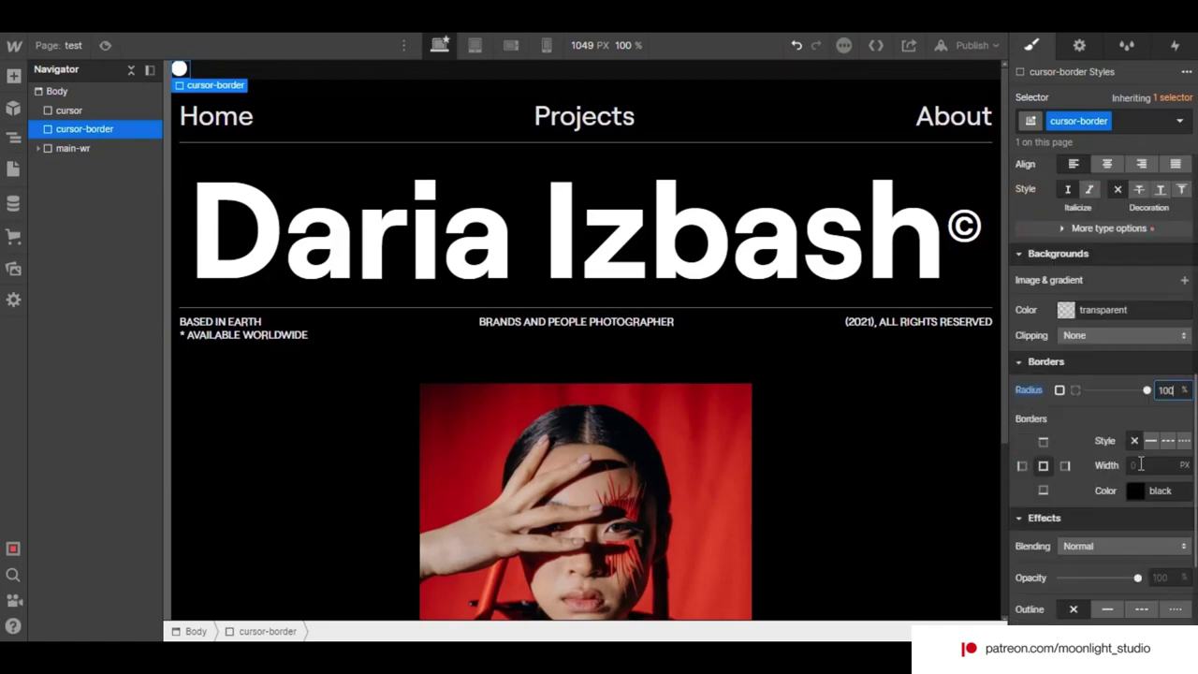
{"action": "left_click", "coordinate": [1141, 464]}
{"action": "type", "text": "1"}
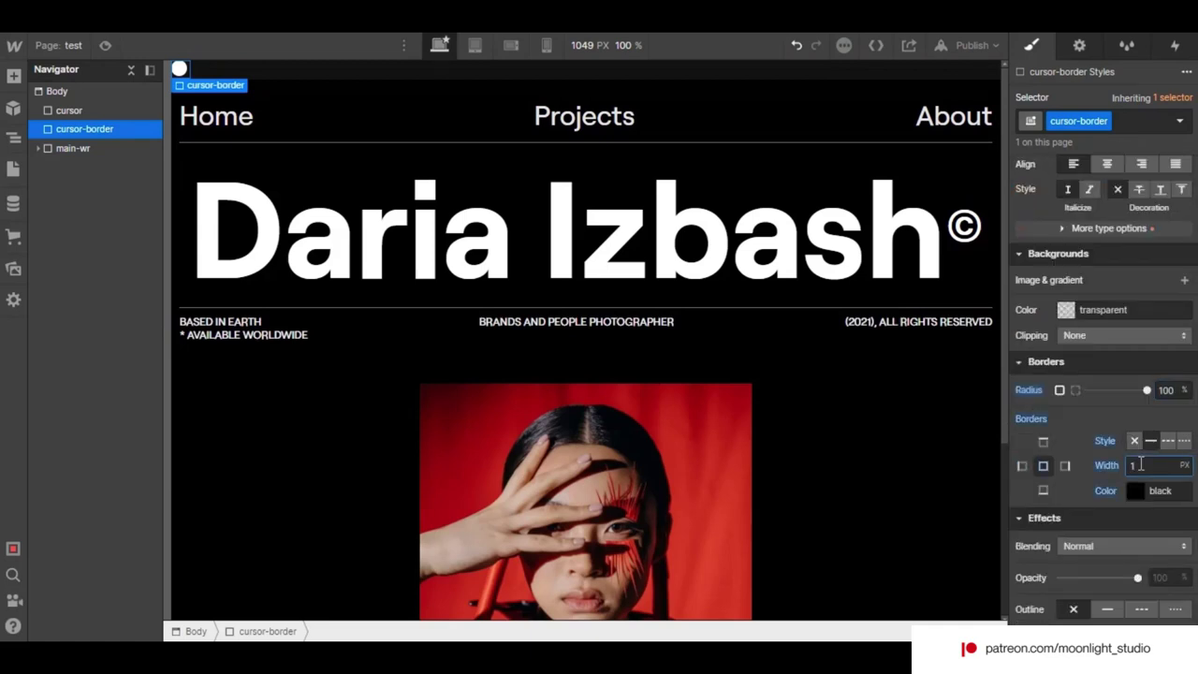
{"action": "left_click", "coordinate": [1135, 491]}
{"action": "left_click_drag", "start_coordinate": [1030, 281], "coordinate": [998, 206]}
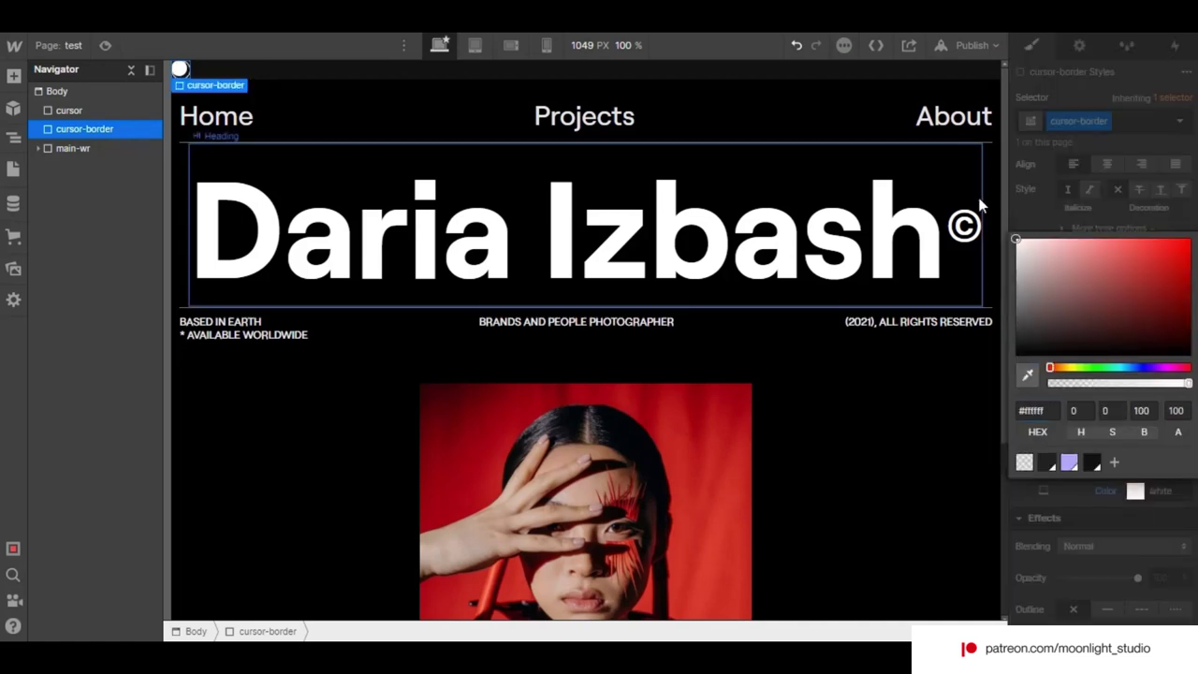
{"action": "left_click", "coordinate": [1086, 184]}
- Resize the cursor div to a width and height of 18 px each
{"action": "scroll", "coordinate": [1125, 345], "scroll_direction": "up", "scroll_amount": 3}
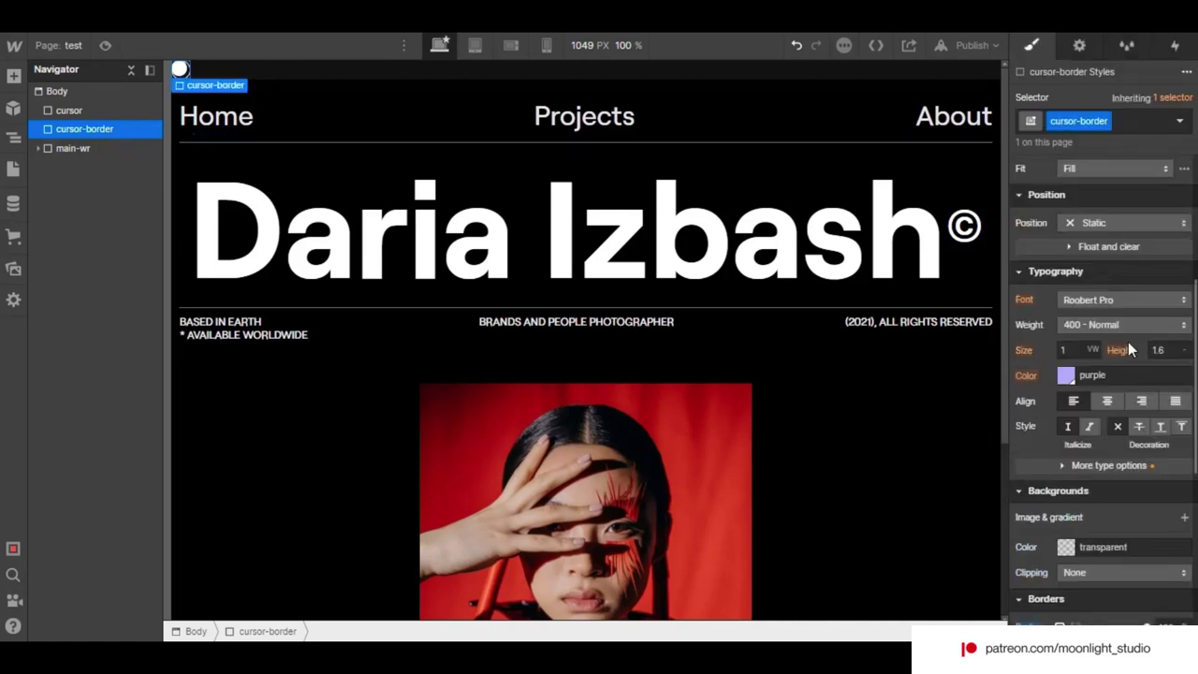
{"action": "left_click", "coordinate": [68, 111]}
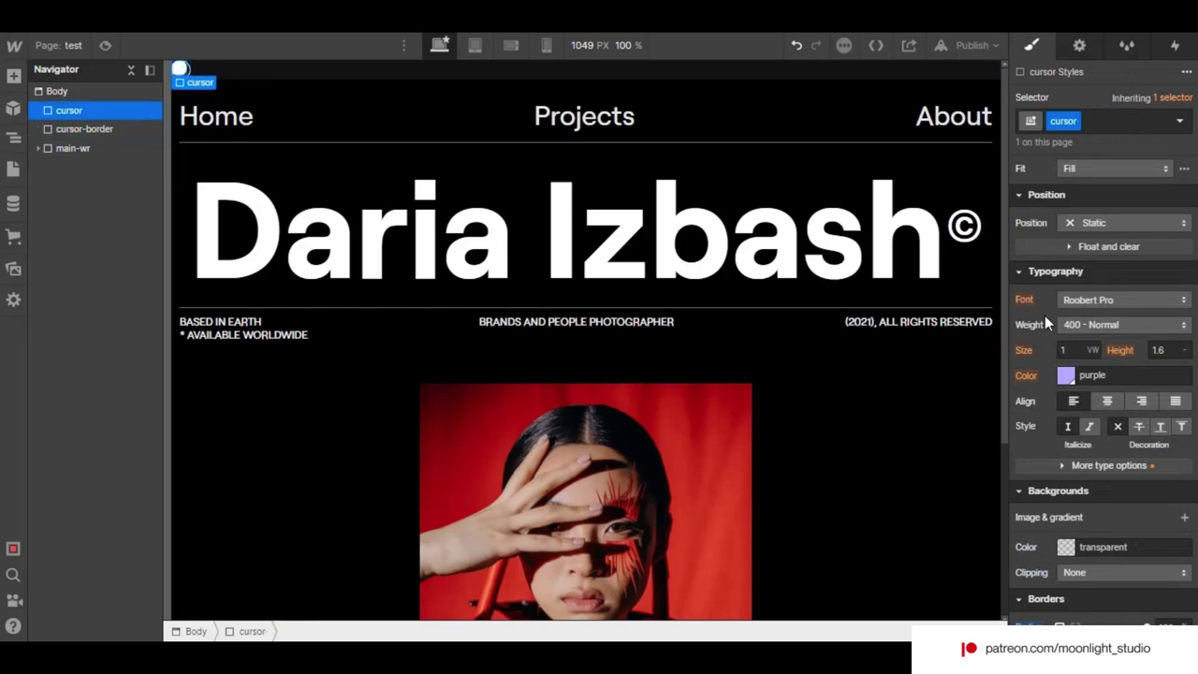
{"action": "scroll", "coordinate": [1075, 404], "scroll_direction": "down", "scroll_amount": 5}
{"action": "scroll", "coordinate": [1117, 401], "scroll_direction": "up", "scroll_amount": 6}
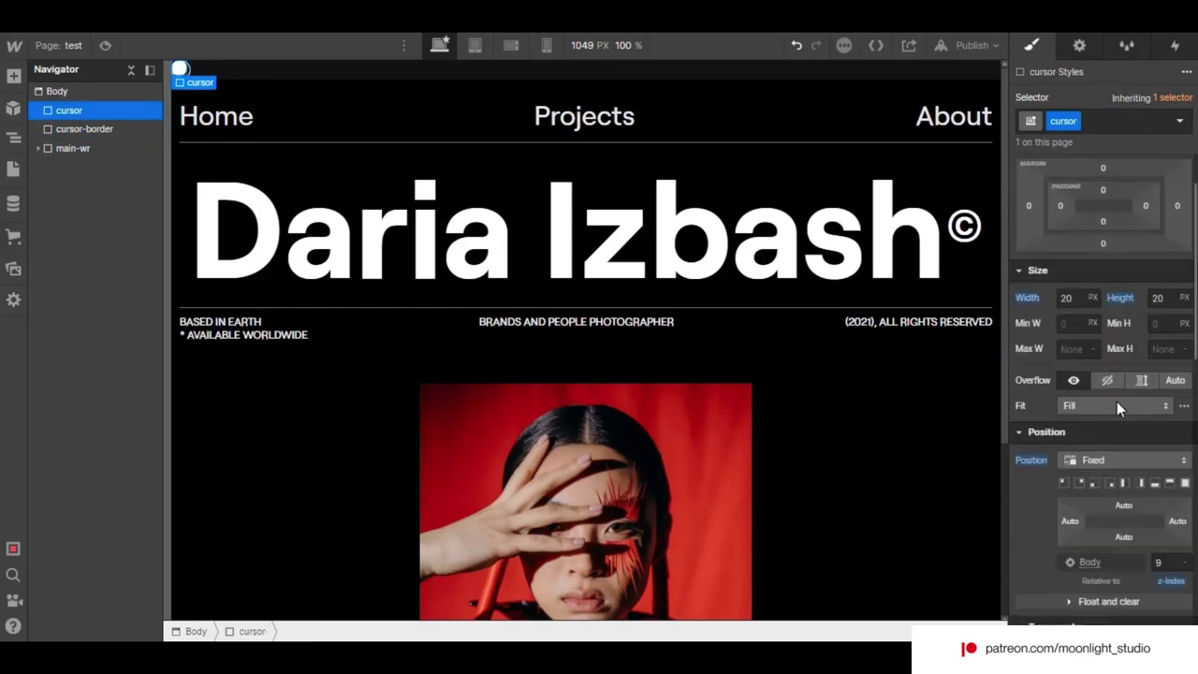
{"action": "left_click", "coordinate": [1066, 297]}
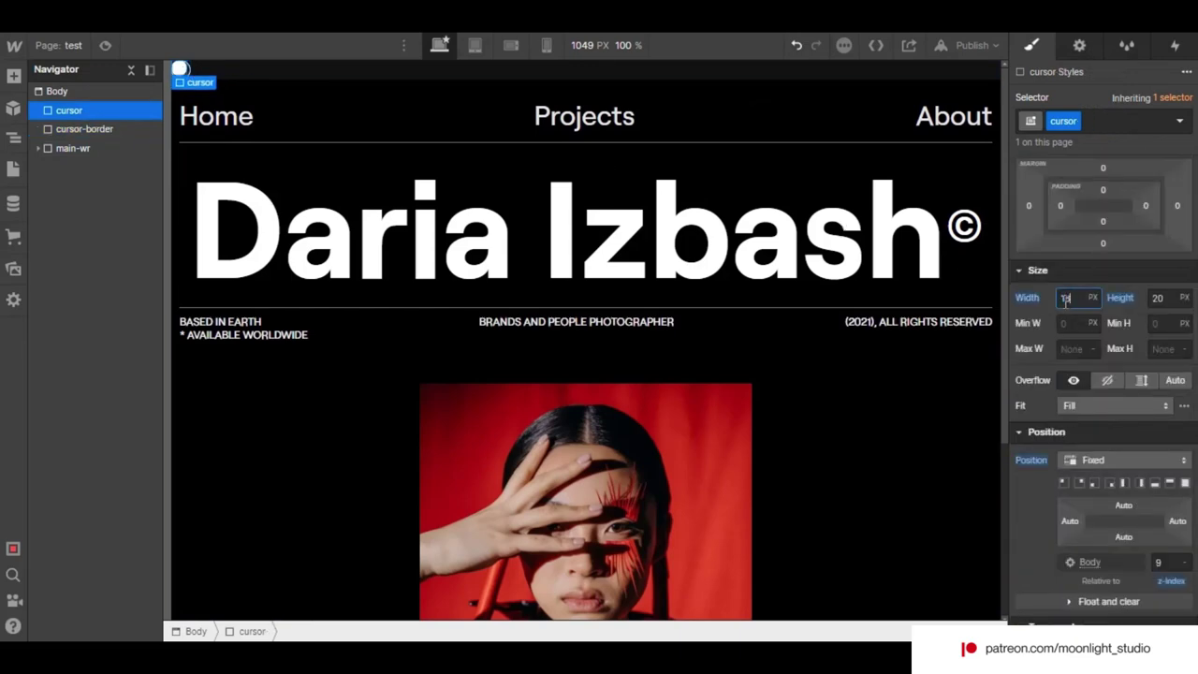
{"action": "key", "text": "Tab"}
{"action": "type", "text": "18"}
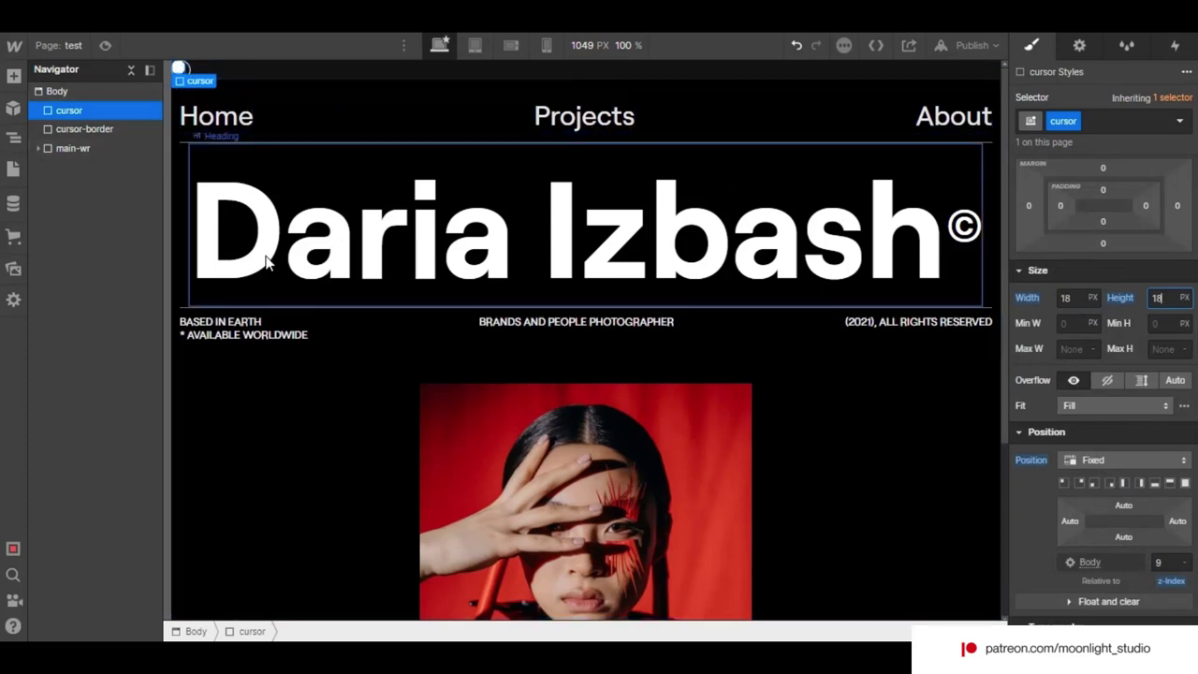
- Set the left and top position offsets of the cursor div to 0
{"action": "left_click", "coordinate": [1070, 518]}
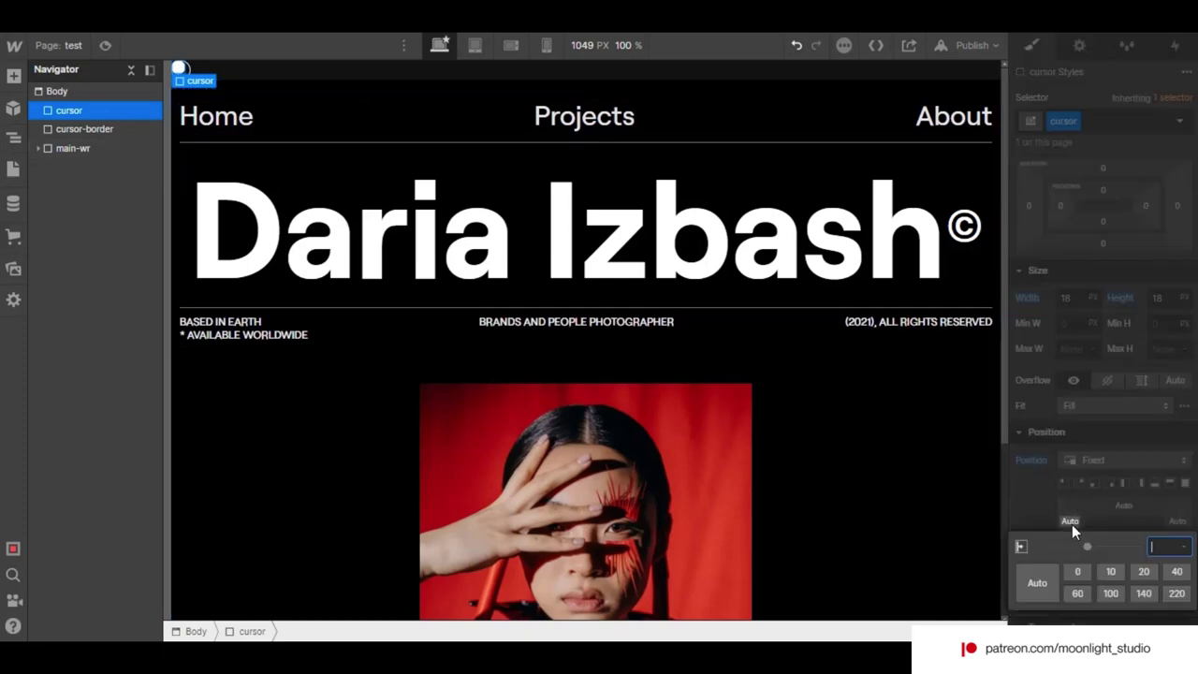
{"action": "left_click", "coordinate": [1120, 501]}
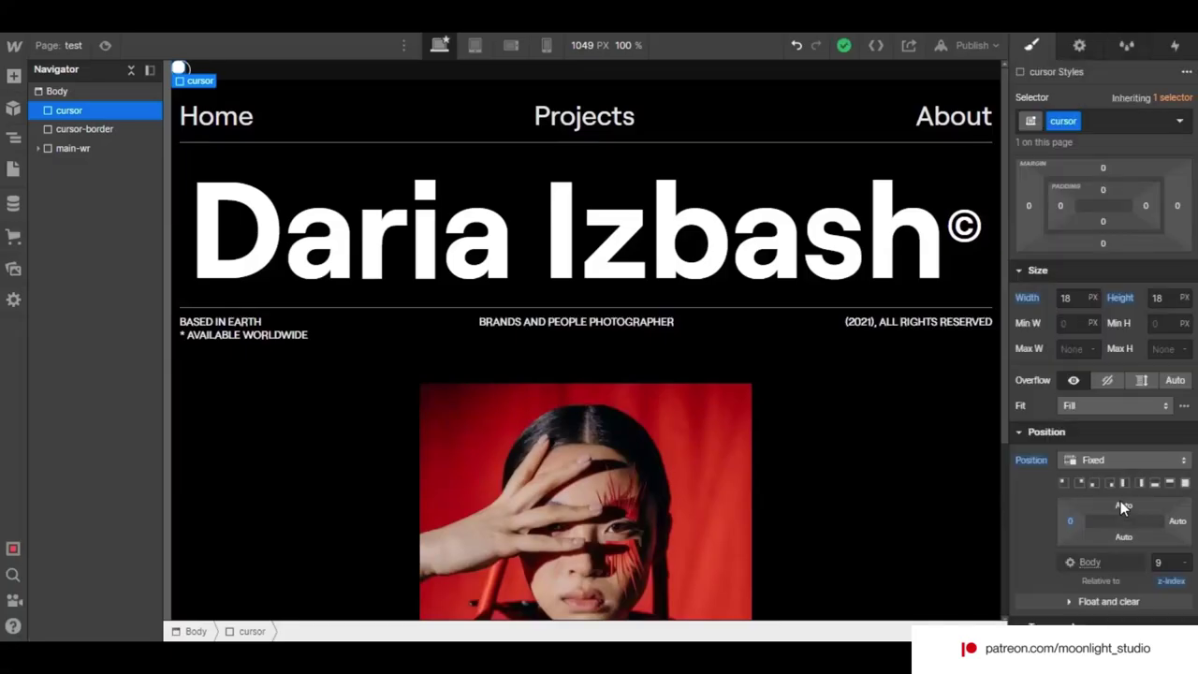
{"action": "left_click", "coordinate": [1120, 501]}
{"action": "left_click", "coordinate": [1096, 489]}
- Set the cursor-border div's position to Fixed with a z-index of 9
{"action": "left_click", "coordinate": [81, 128]}
{"action": "scroll", "coordinate": [1100, 468], "scroll_direction": "down", "scroll_amount": 3}
{"action": "scroll", "coordinate": [1112, 423], "scroll_direction": "down", "scroll_amount": 5}
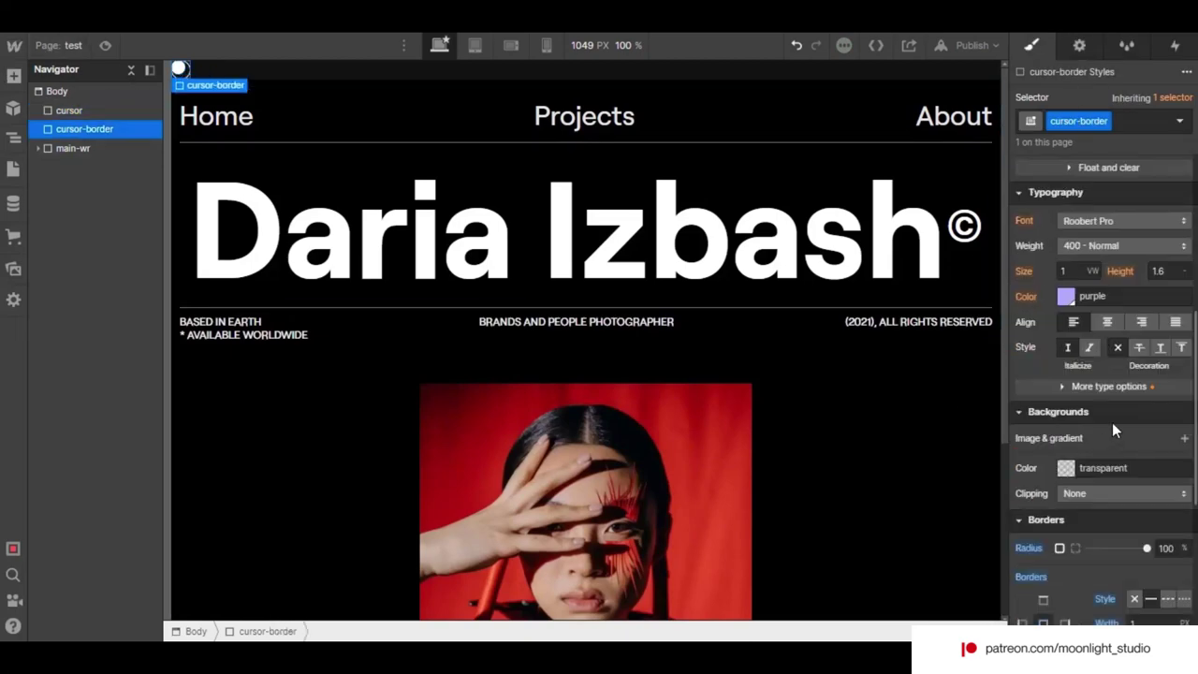
{"action": "scroll", "coordinate": [1108, 459], "scroll_direction": "up", "scroll_amount": 6}
{"action": "scroll", "coordinate": [1108, 457], "scroll_direction": "down", "scroll_amount": 3}
{"action": "scroll", "coordinate": [1109, 457], "scroll_direction": "down", "scroll_amount": 3}
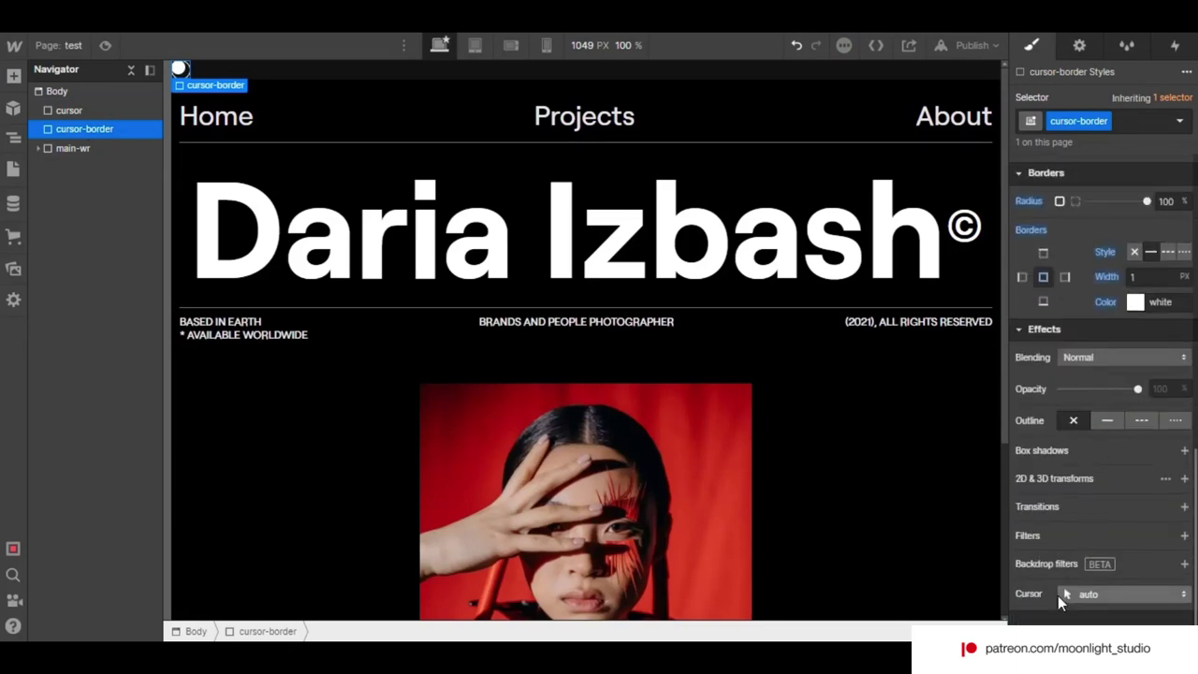
{"action": "scroll", "coordinate": [1076, 524], "scroll_direction": "up", "scroll_amount": 3}
{"action": "scroll", "coordinate": [1084, 496], "scroll_direction": "up", "scroll_amount": 3}
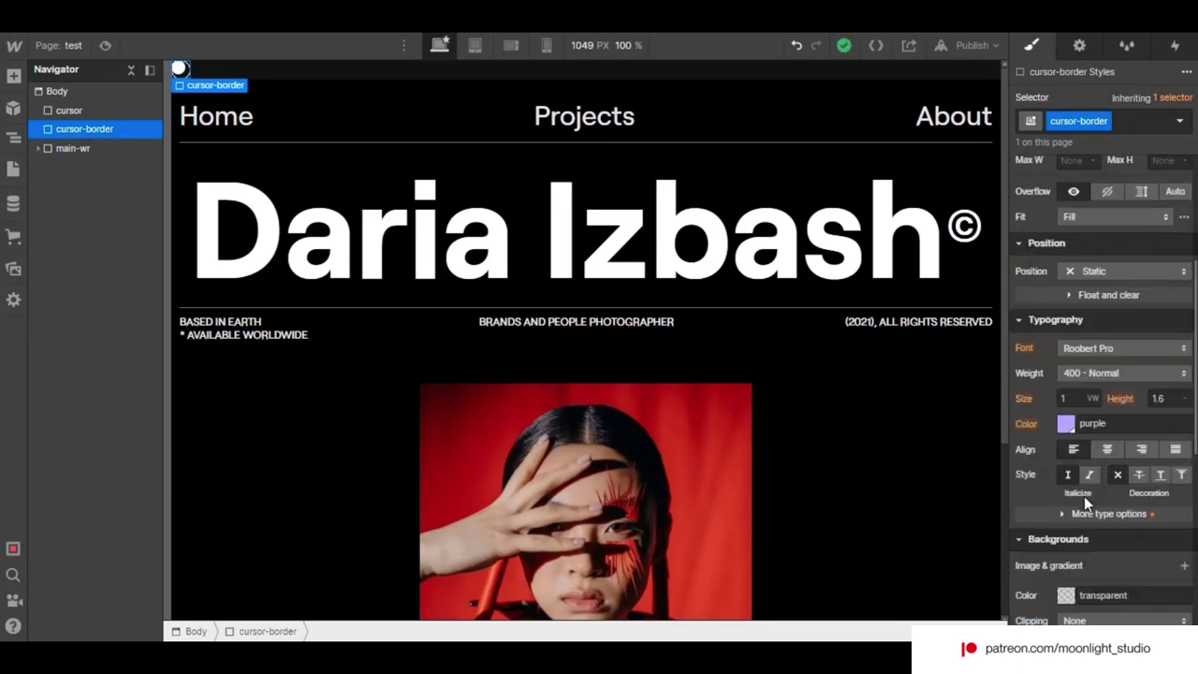
{"action": "scroll", "coordinate": [1135, 397], "scroll_direction": "up", "scroll_amount": 2}
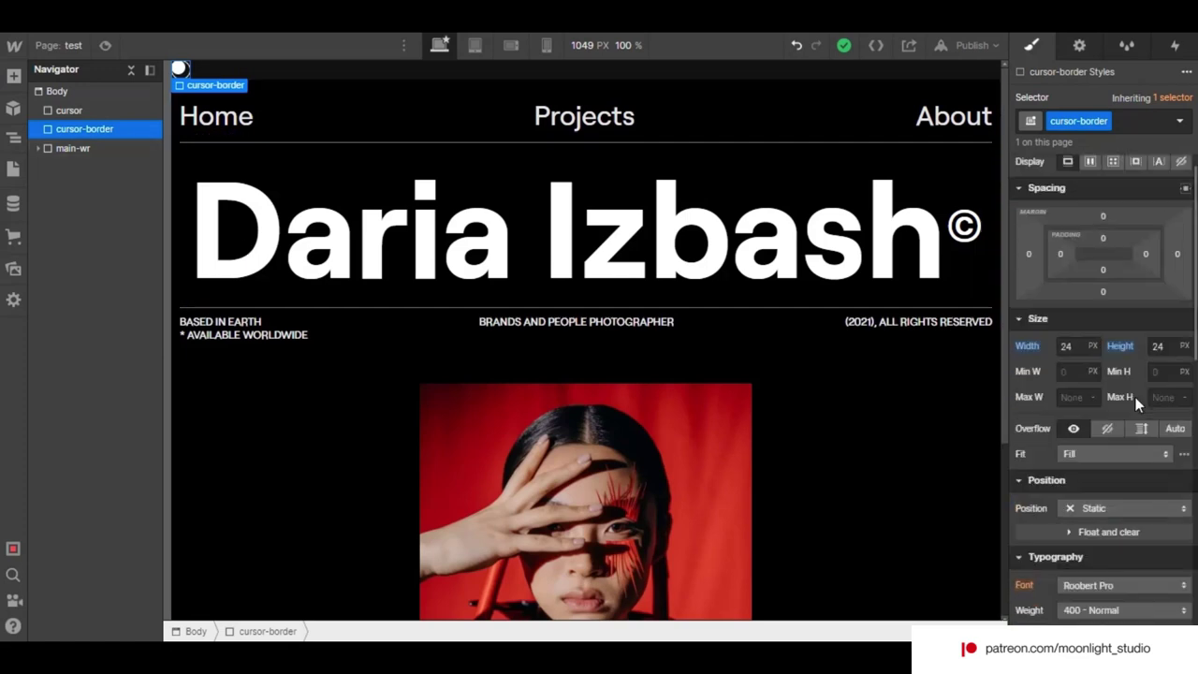
{"action": "scroll", "coordinate": [1137, 412], "scroll_direction": "down", "scroll_amount": 1}
{"action": "left_click", "coordinate": [1140, 429]}
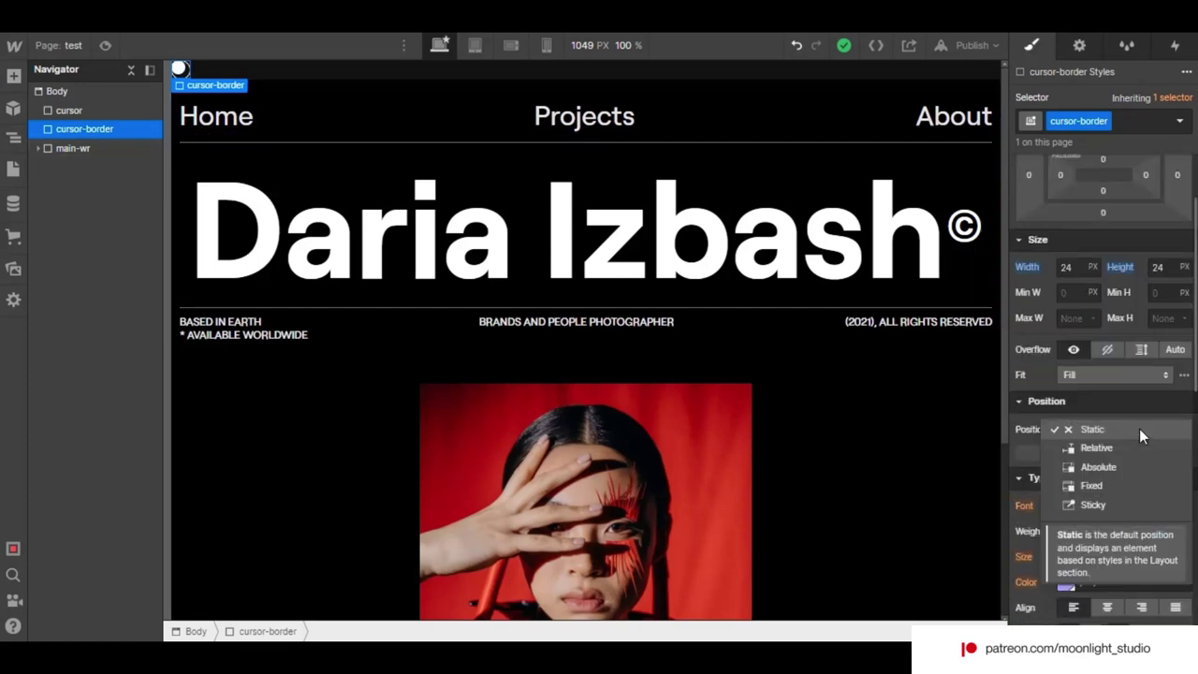
{"action": "left_click", "coordinate": [1133, 483]}
{"action": "left_click", "coordinate": [1169, 530]}
{"action": "type", "text": "9"}
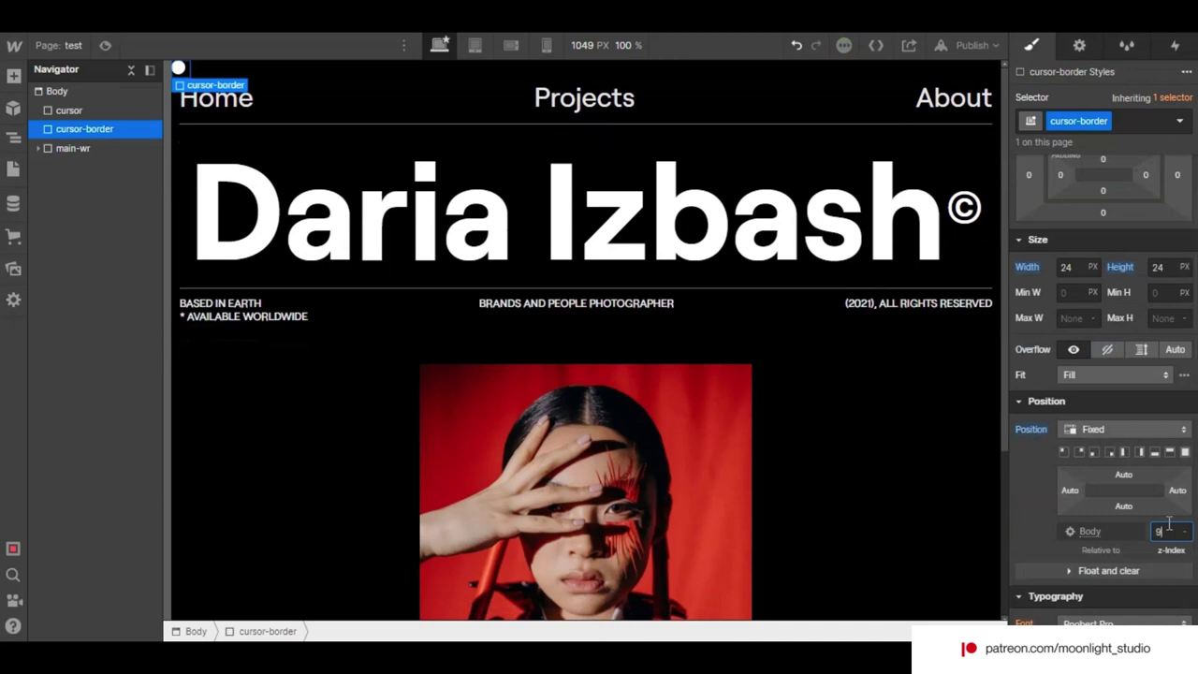
- Set the left and top position offsets of the cursor-border div to 0
{"action": "left_click", "coordinate": [1063, 494]}
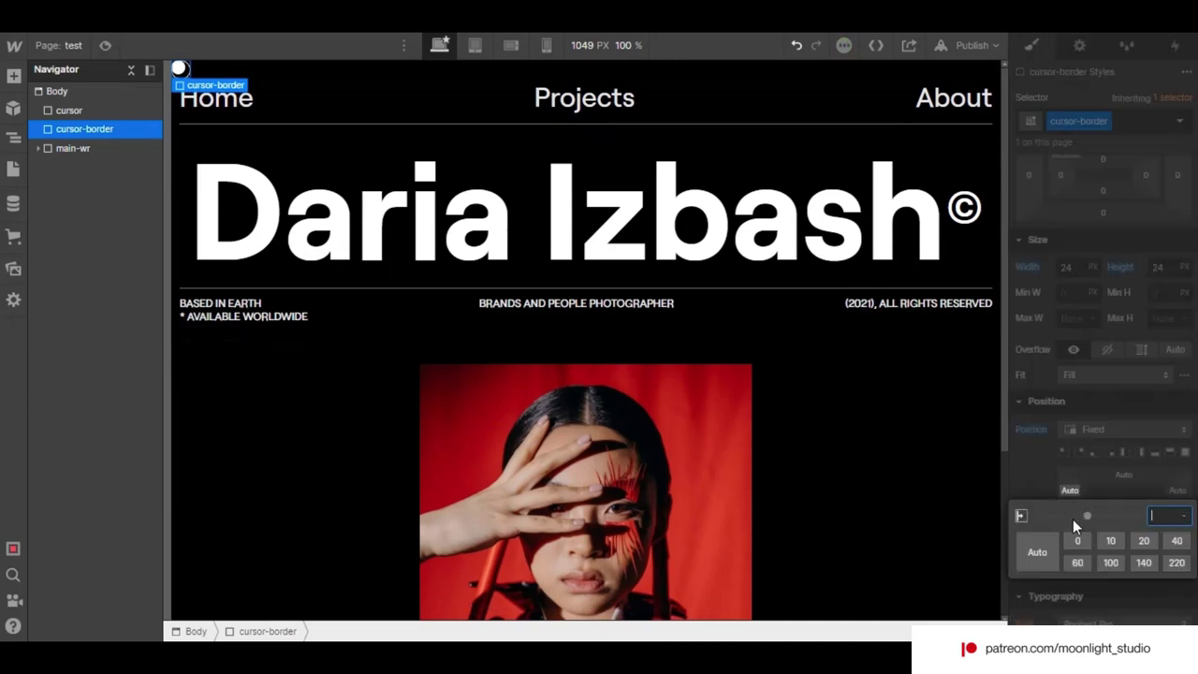
{"action": "left_click", "coordinate": [1071, 536]}
{"action": "left_click", "coordinate": [1077, 496]}
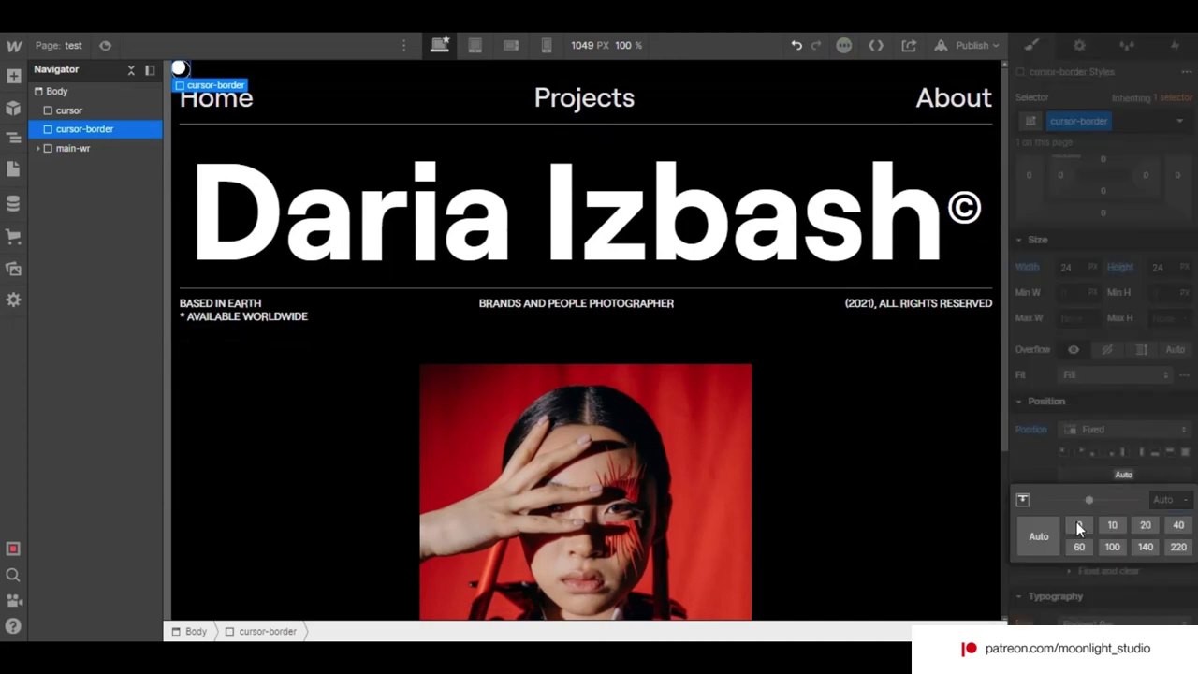
{"action": "left_click", "coordinate": [1078, 524]}
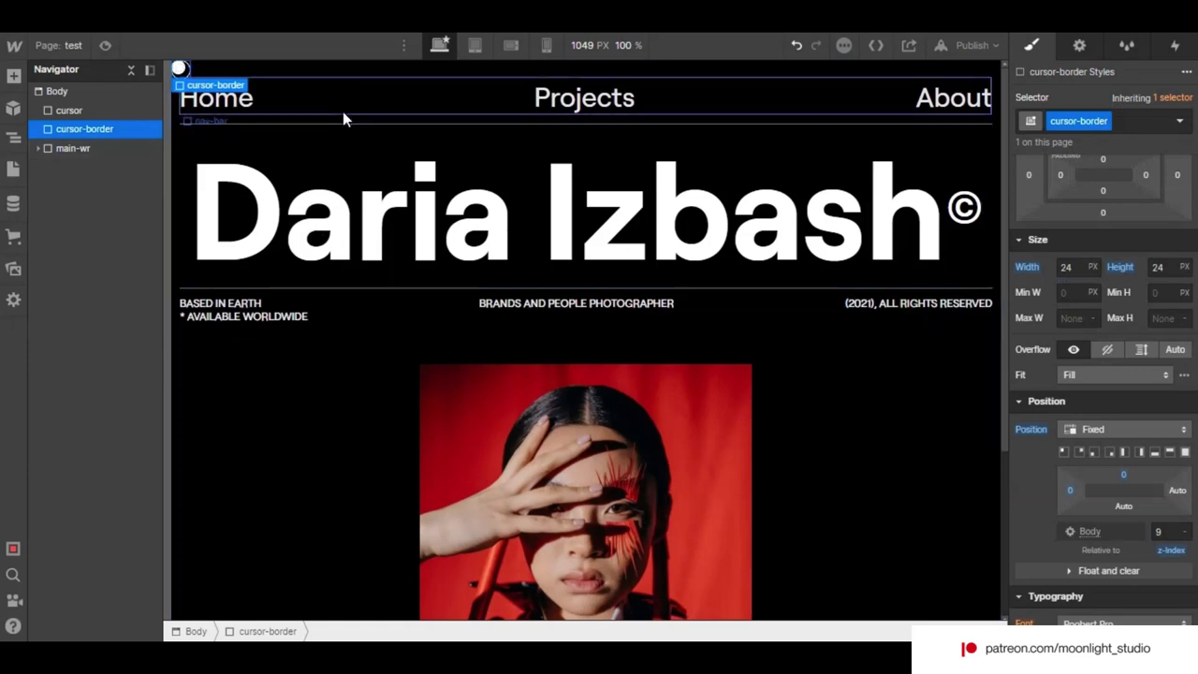
{"action": "scroll", "coordinate": [377, 426], "scroll_direction": "down", "scroll_amount": 2}
{"action": "scroll", "coordinate": [378, 429], "scroll_direction": "up", "scroll_amount": 2}
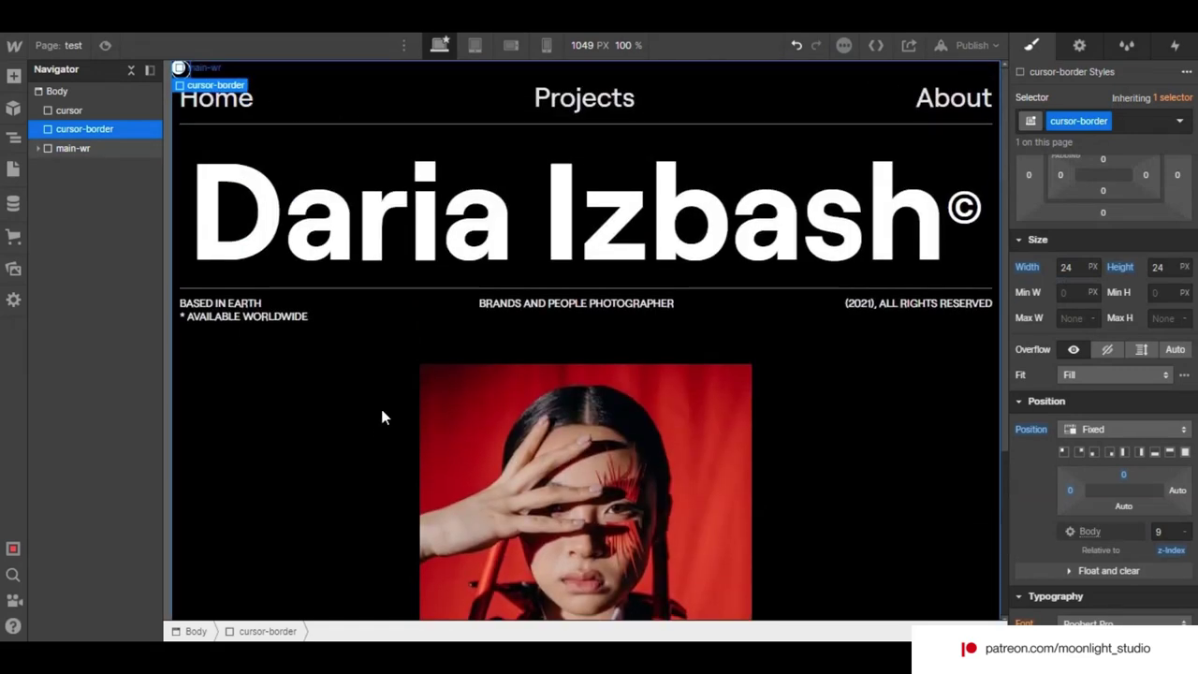
- Set the display of both the cursor-border div and the cursor div to inline-block
{"action": "scroll", "coordinate": [1124, 213], "scroll_direction": "up", "scroll_amount": 1}
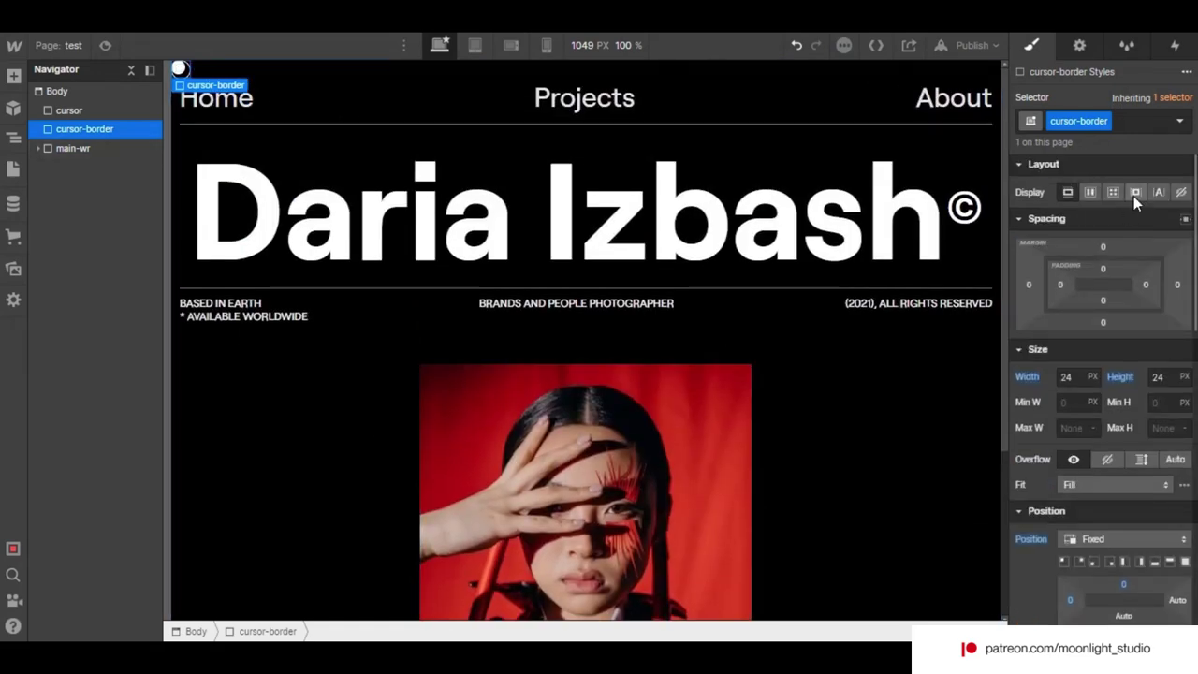
{"action": "left_click", "coordinate": [1133, 196]}
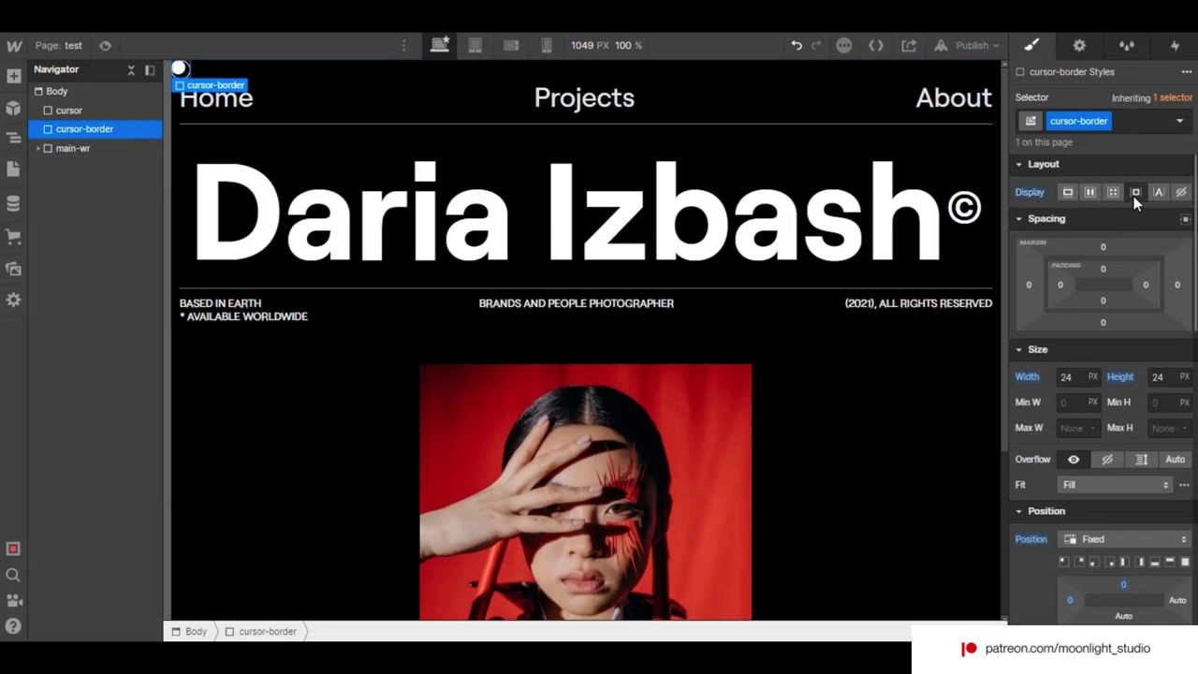
{"action": "left_click", "coordinate": [85, 111]}
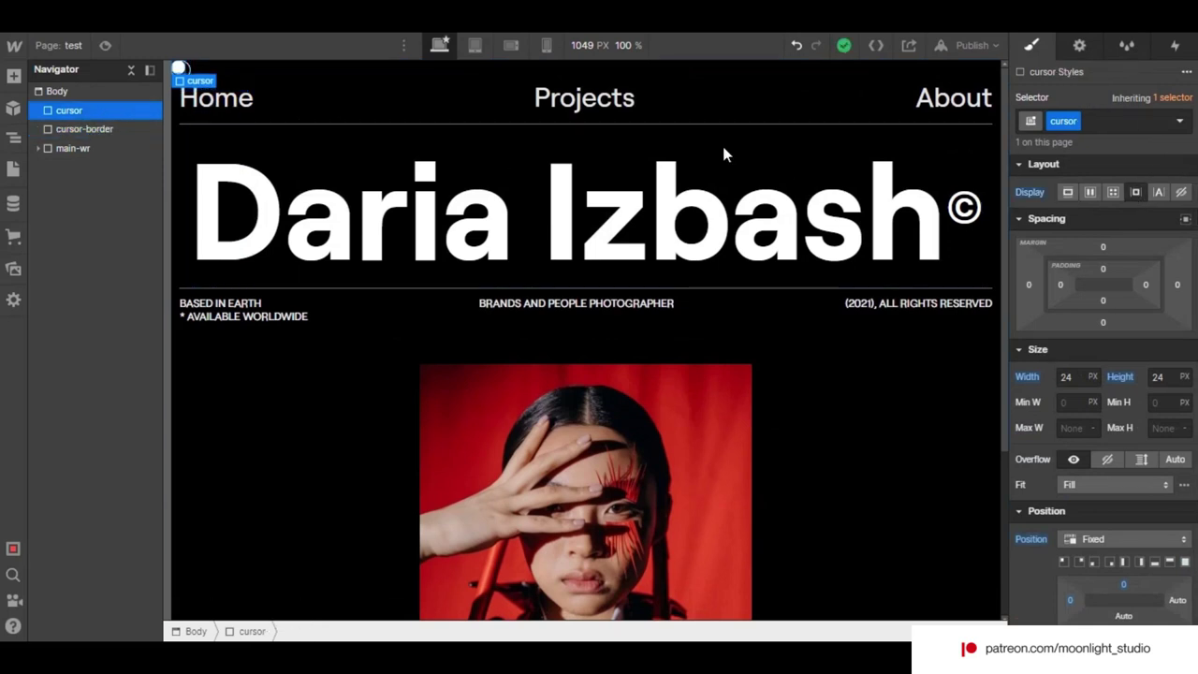
{"action": "left_click", "coordinate": [1141, 191]}
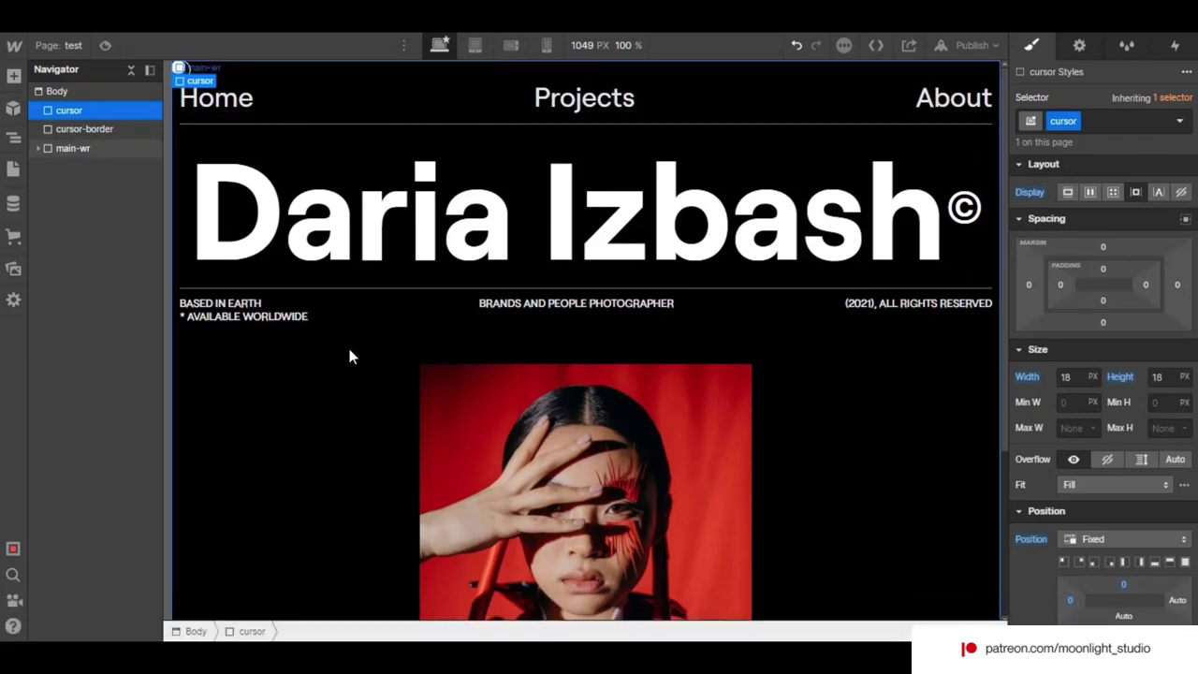
- Switch to the CodePen project, enlarge its JS editor and copy the entire GSAP cursor script, returning to Webflow
{"action": "left_click", "coordinate": [237, 627]}
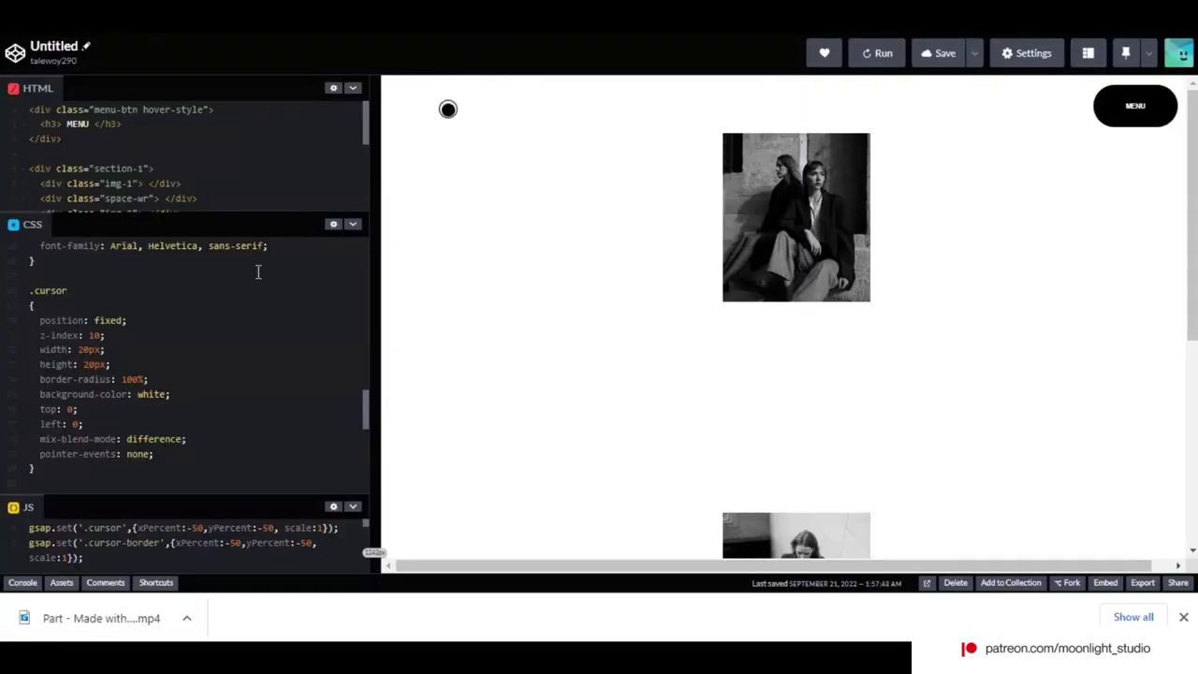
{"action": "left_click", "coordinate": [1184, 617]}
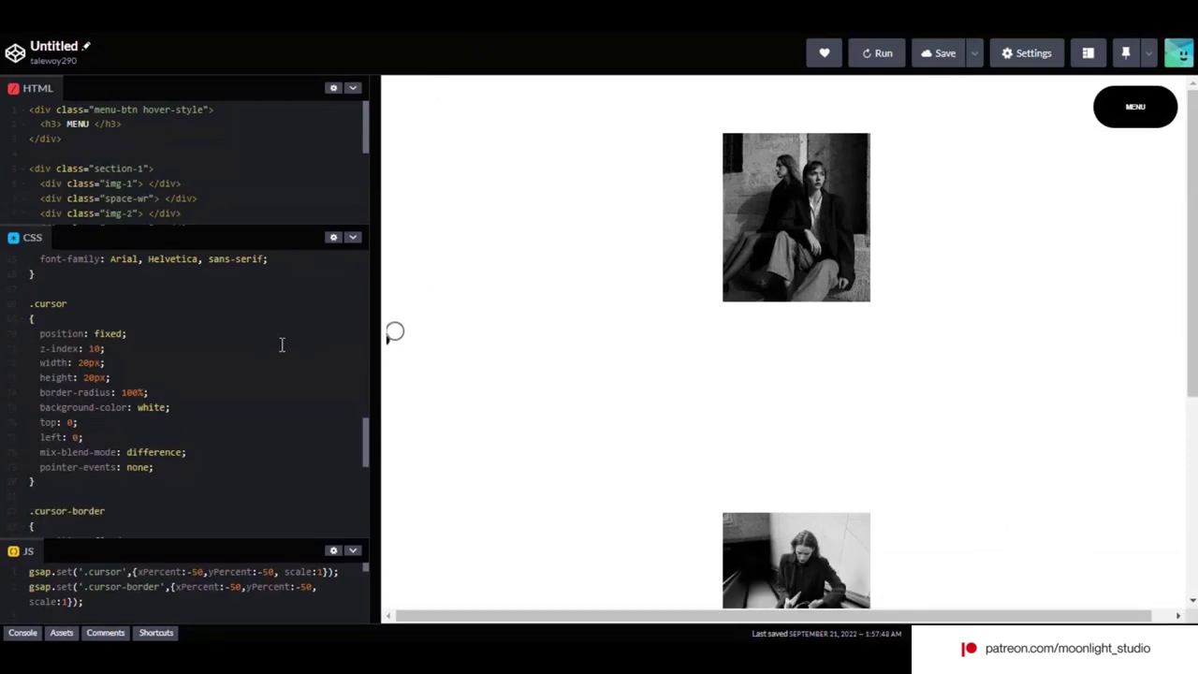
{"action": "scroll", "coordinate": [271, 443], "scroll_direction": "down", "scroll_amount": 10}
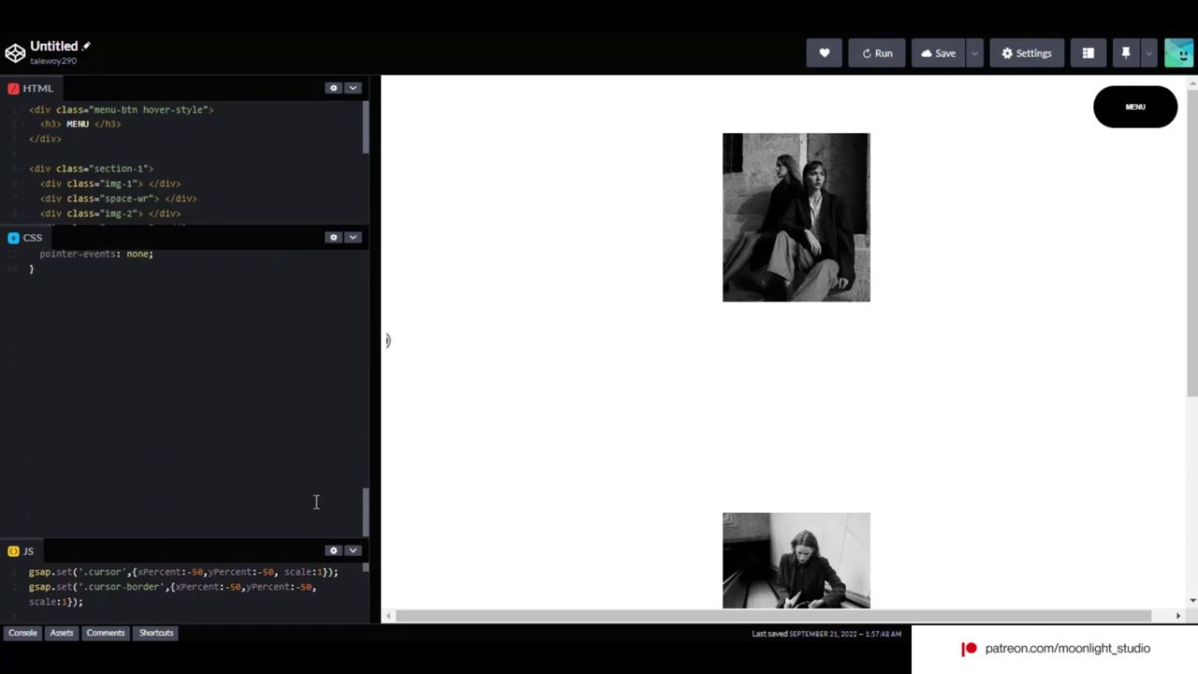
{"action": "left_click_drag", "start_coordinate": [326, 558], "coordinate": [281, 271]}
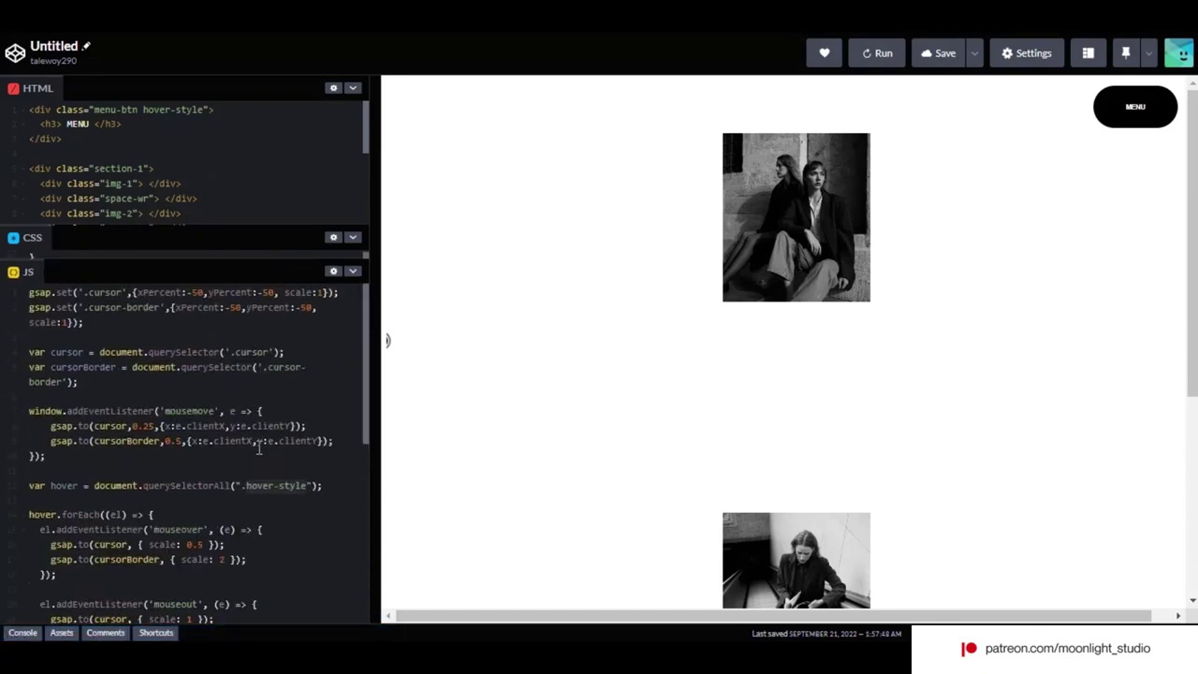
{"action": "scroll", "coordinate": [259, 450], "scroll_direction": "down", "scroll_amount": 2}
{"action": "scroll", "coordinate": [253, 468], "scroll_direction": "down", "scroll_amount": 5}
{"action": "scroll", "coordinate": [187, 421], "scroll_direction": "up", "scroll_amount": 10}
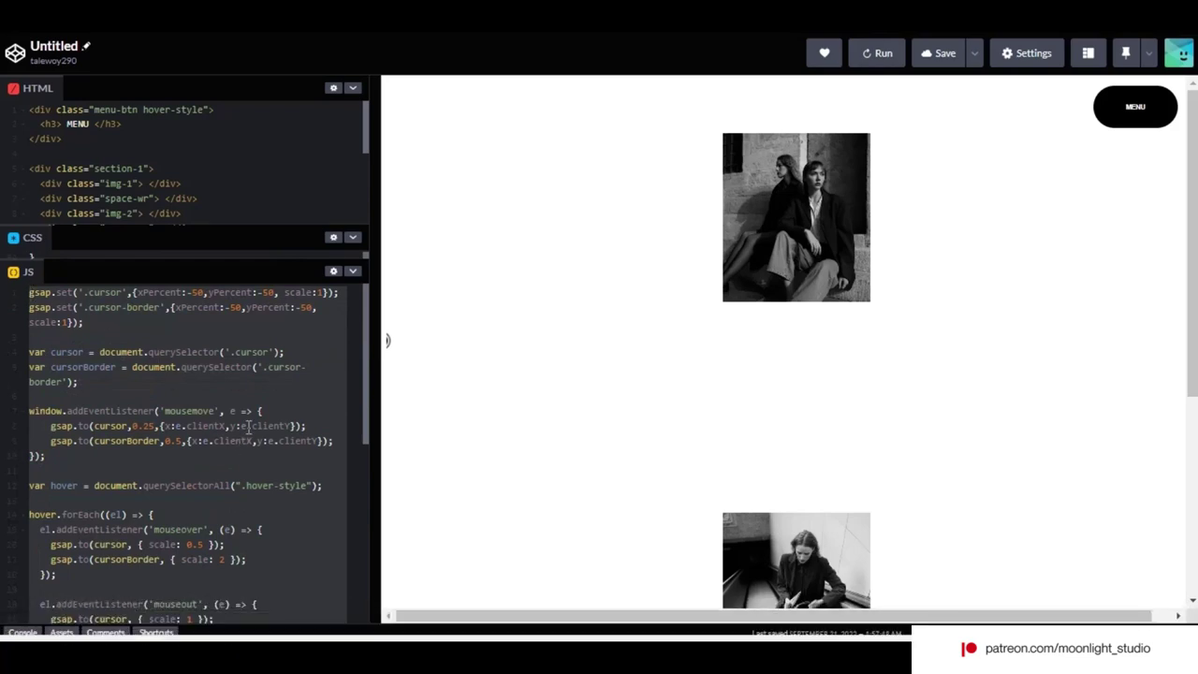
{"action": "left_click", "coordinate": [225, 538]}
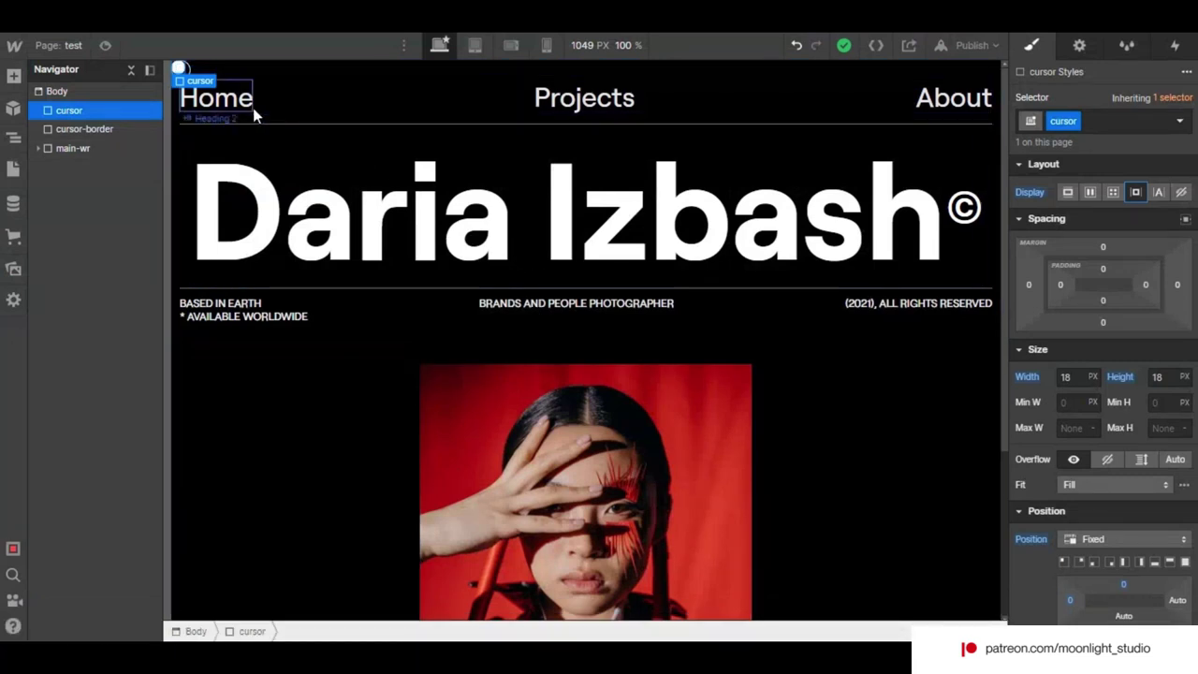
- In the test page's custom code before the closing body tag, replace the Custom Cursor comment with the copied GSAP cursor script
{"action": "left_click", "coordinate": [14, 170]}
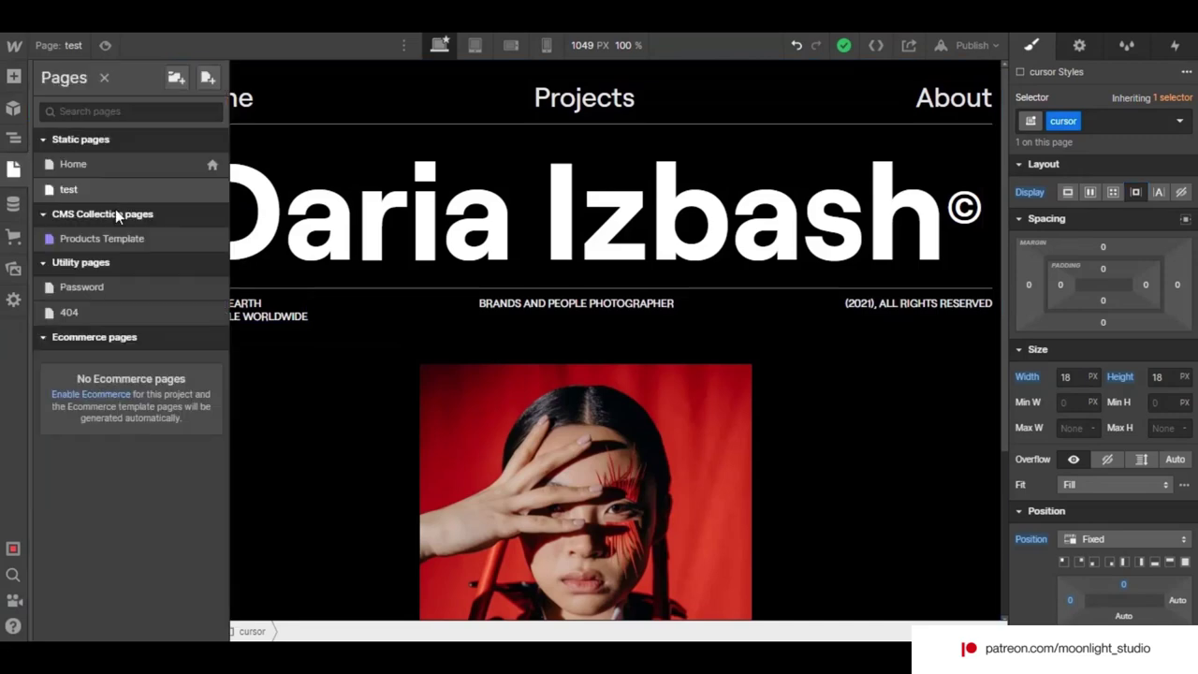
{"action": "left_click", "coordinate": [213, 192]}
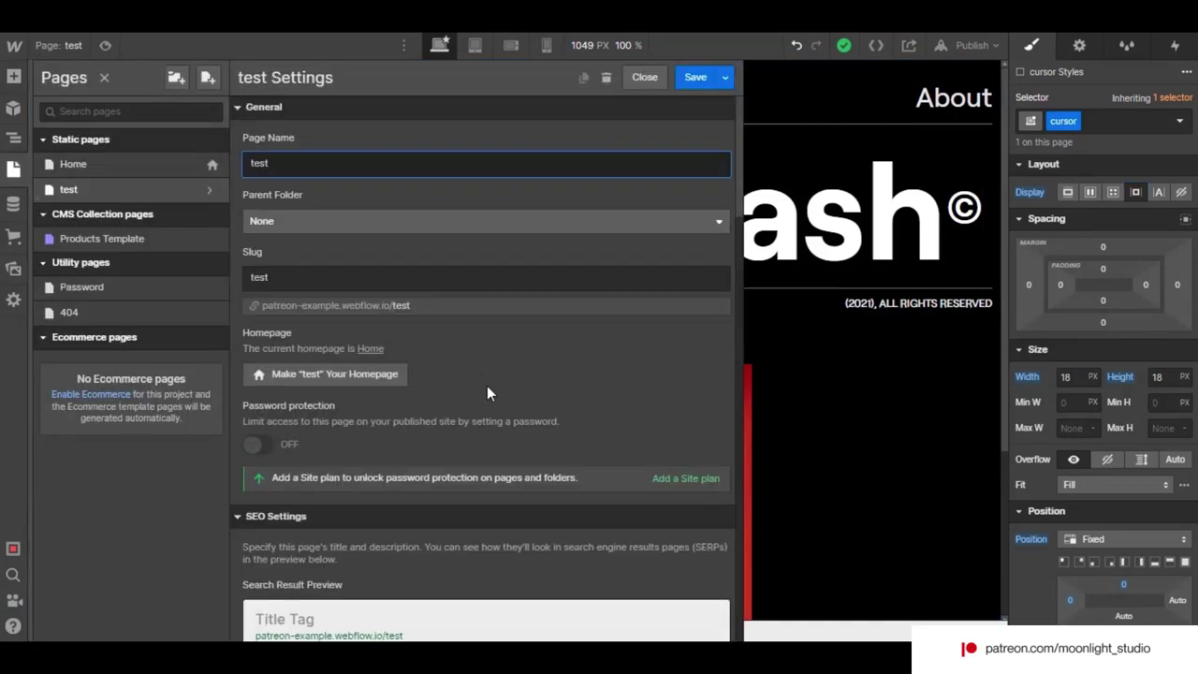
{"action": "scroll", "coordinate": [487, 386], "scroll_direction": "down", "scroll_amount": 10}
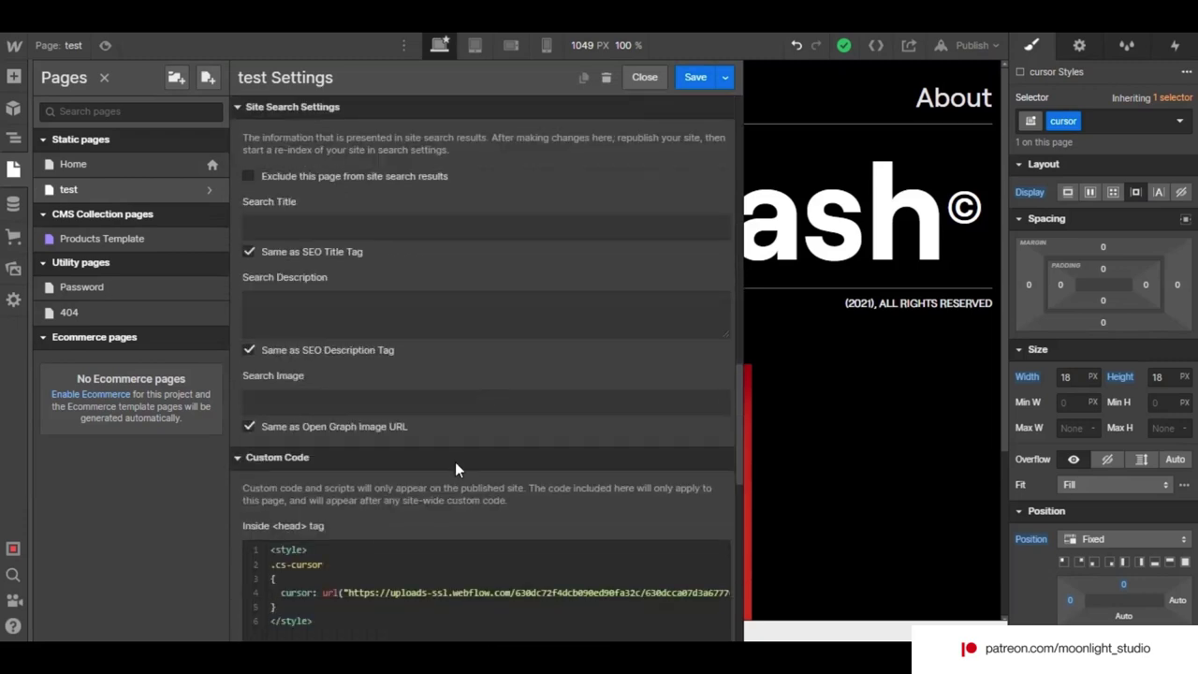
{"action": "scroll", "coordinate": [455, 469], "scroll_direction": "down", "scroll_amount": 5}
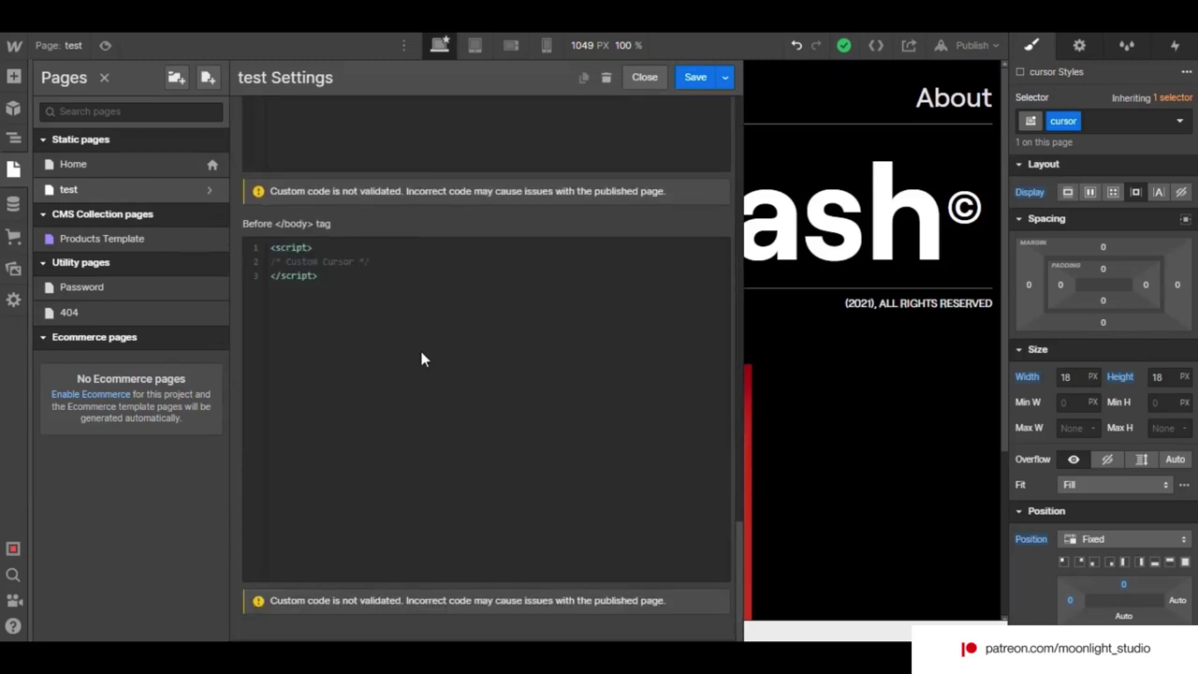
{"action": "left_click", "coordinate": [400, 276]}
{"action": "left_click_drag", "start_coordinate": [391, 263], "coordinate": [273, 261]}
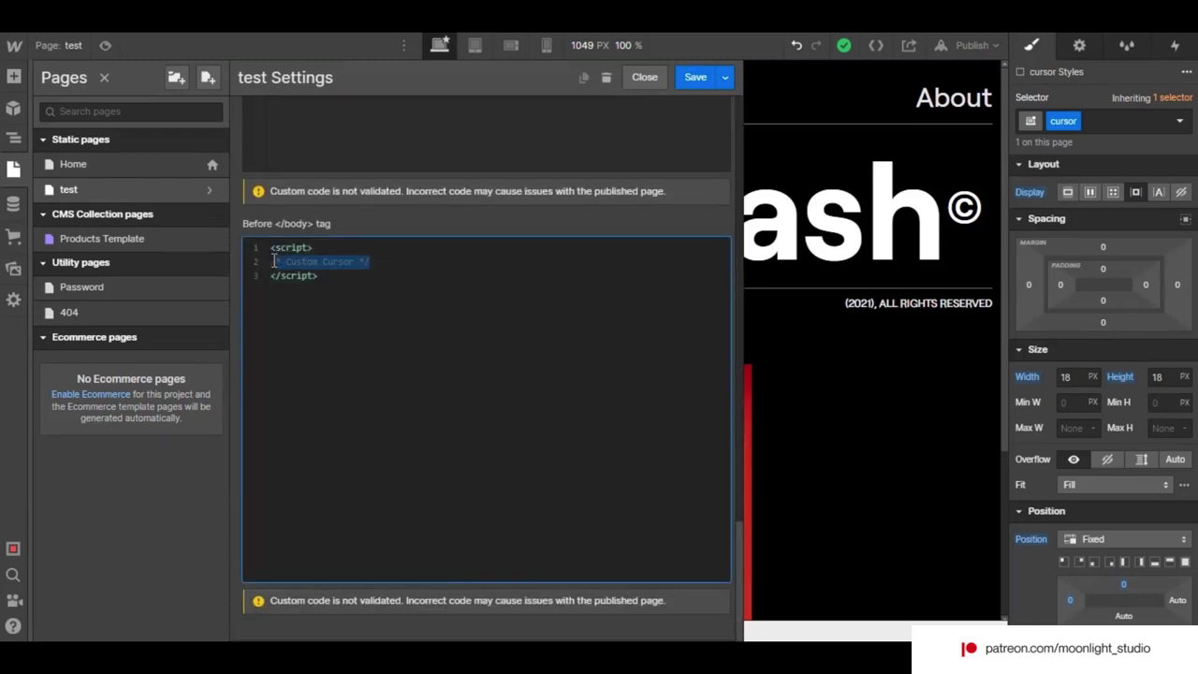
{"action": "type", "text": "gsap.set('.cursor',{xPercent:-50,yPercent:-50, scale:1}); gsap.set('.cursor-border',{xPercent:-50,yPercent:-50, scale:1});  var cursor = document.querySelector('.cursor'); var cursorBorder = document.querySelector('.cursor-border');  window.addEventListener('mousemove', e => {     gsap.to(cursor,0.25,{x:e.clientX,y:e.clientY});     gsap.to(cursorBorder,0.5,{x:e.clientX,y:e.clientY}); });  var hover = document.querySelectorAll(\".hover-style\");  hover.forEach((el) => {   el.addEventListener('mouseover', (e) => {     gsap.to(cursor, { scale: 0.5 });     gsap.to(cursorBorder, { scale: 2 });   });    el.addEventListener('mouseout', (e) => {     gsap.to(cursor, { scale: 1 });     gsap.to(cursorBorder, { scale: 1 });   }); });"}
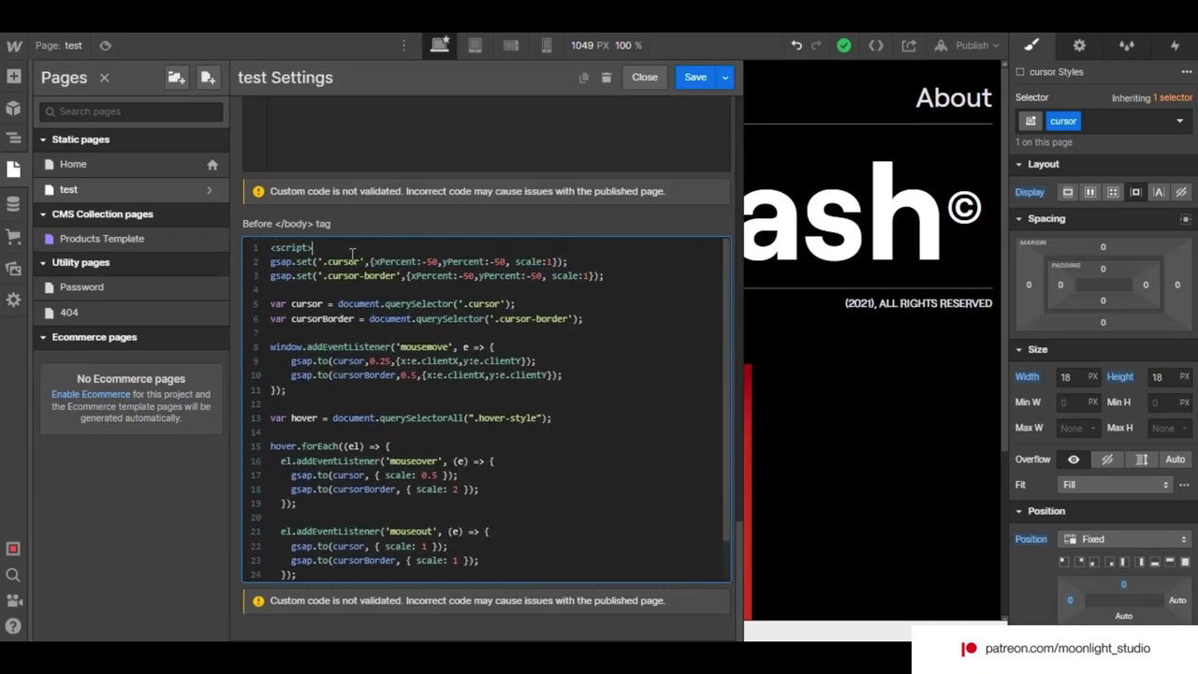
- Add the cdnjs script tags for GSAP 3.11.1 and jQuery 3.6.1 above the cursor script and save the page settings
{"action": "key", "text": "ctrl+v"}
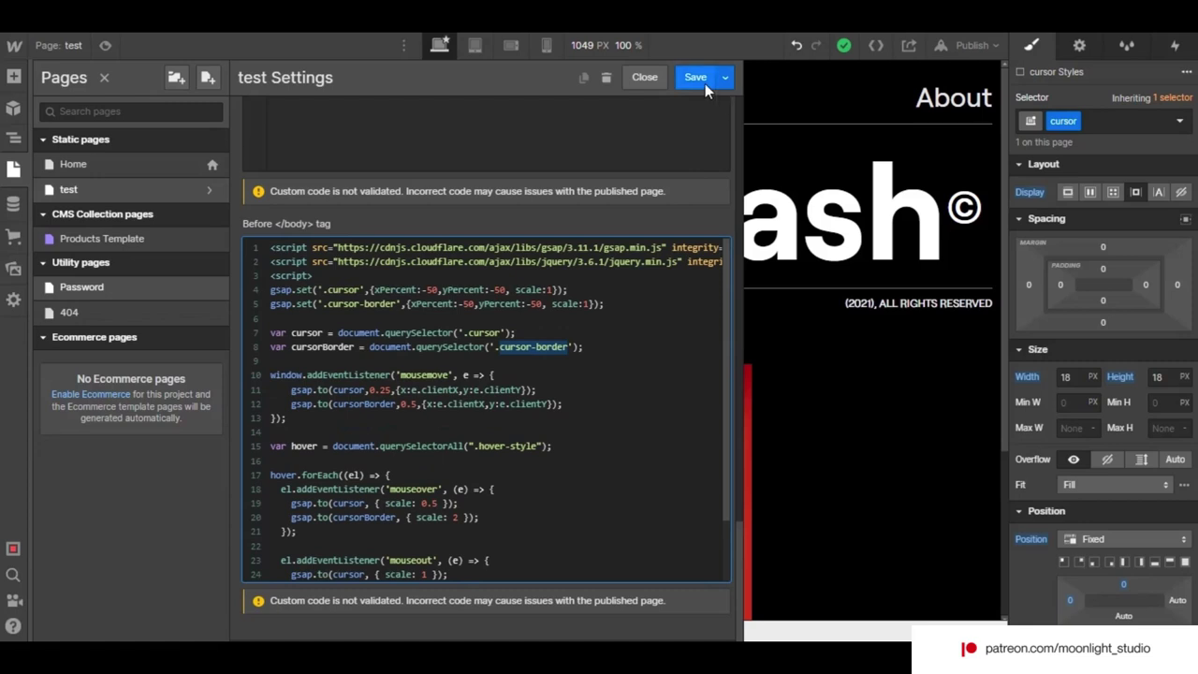
{"action": "left_click", "coordinate": [705, 79]}
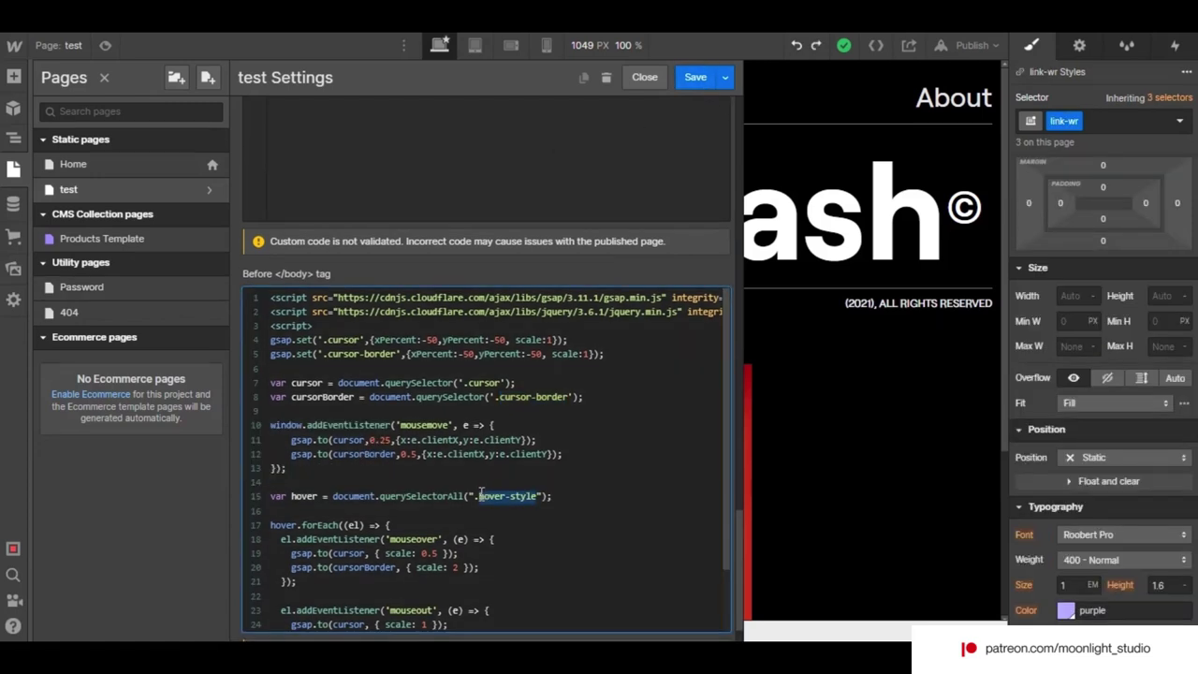
{"action": "left_click", "coordinate": [708, 79]}
- Create the combo class hover-style on the Home link block
{"action": "left_click", "coordinate": [1109, 123]}
{"action": "type", "text": "hover-style"}
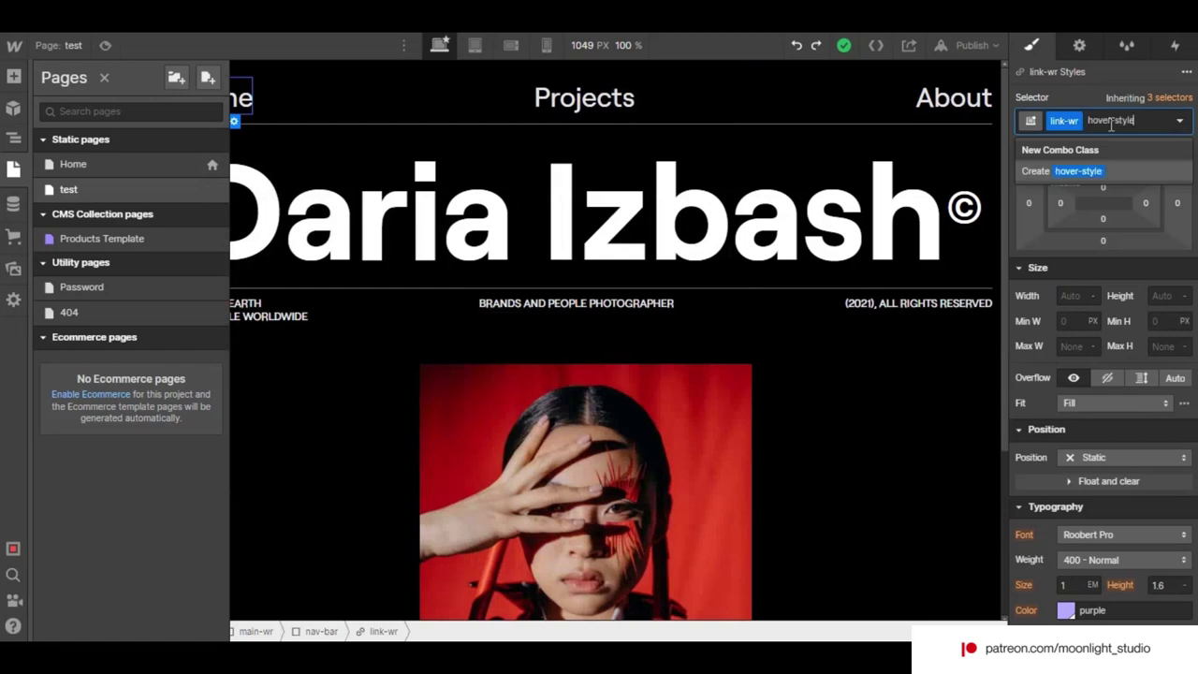
{"action": "key", "text": "Return"}
- Apply the existing hover-style combo class to the Projects and About link blocks
{"action": "left_click", "coordinate": [13, 137]}
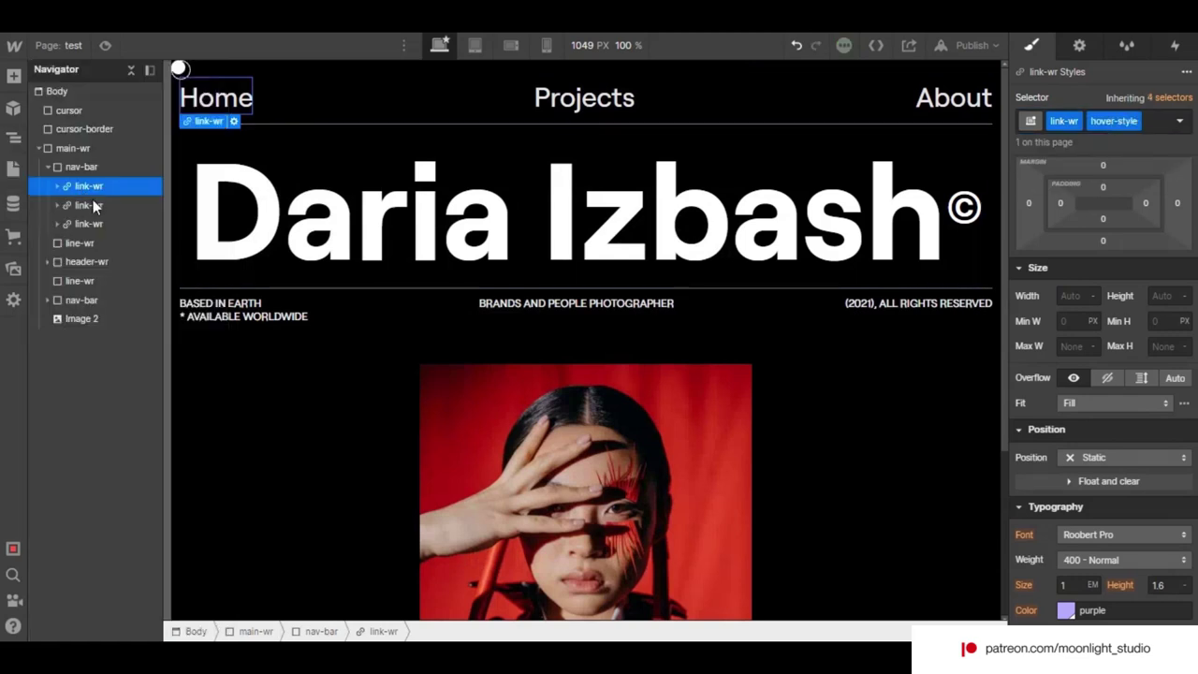
{"action": "left_click", "coordinate": [92, 201]}
{"action": "left_click", "coordinate": [1138, 129]}
{"action": "left_click", "coordinate": [1132, 161]}
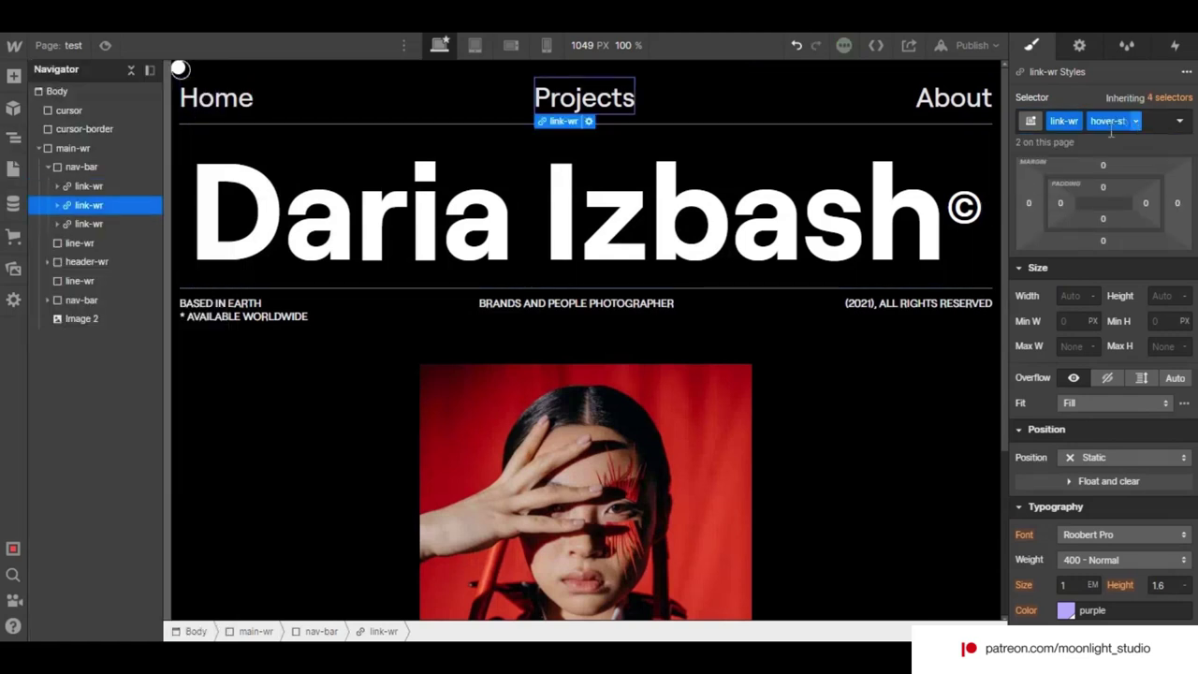
{"action": "left_click", "coordinate": [89, 224]}
{"action": "left_click", "coordinate": [1138, 121]}
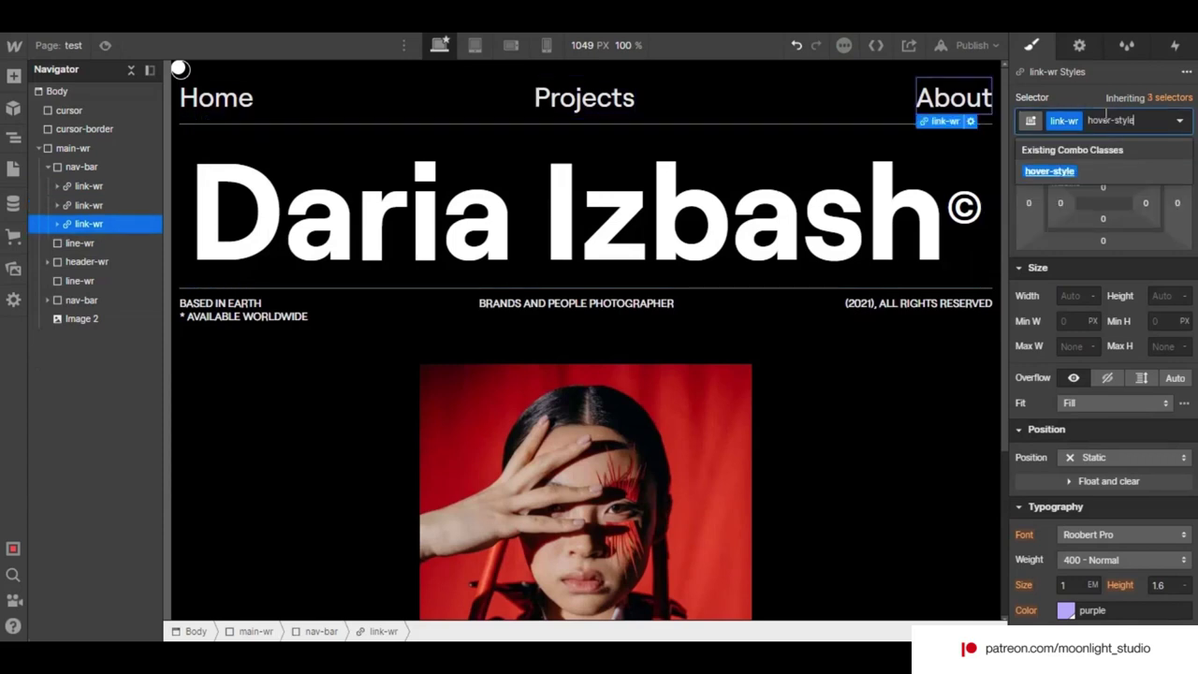
{"action": "left_click", "coordinate": [1132, 161]}
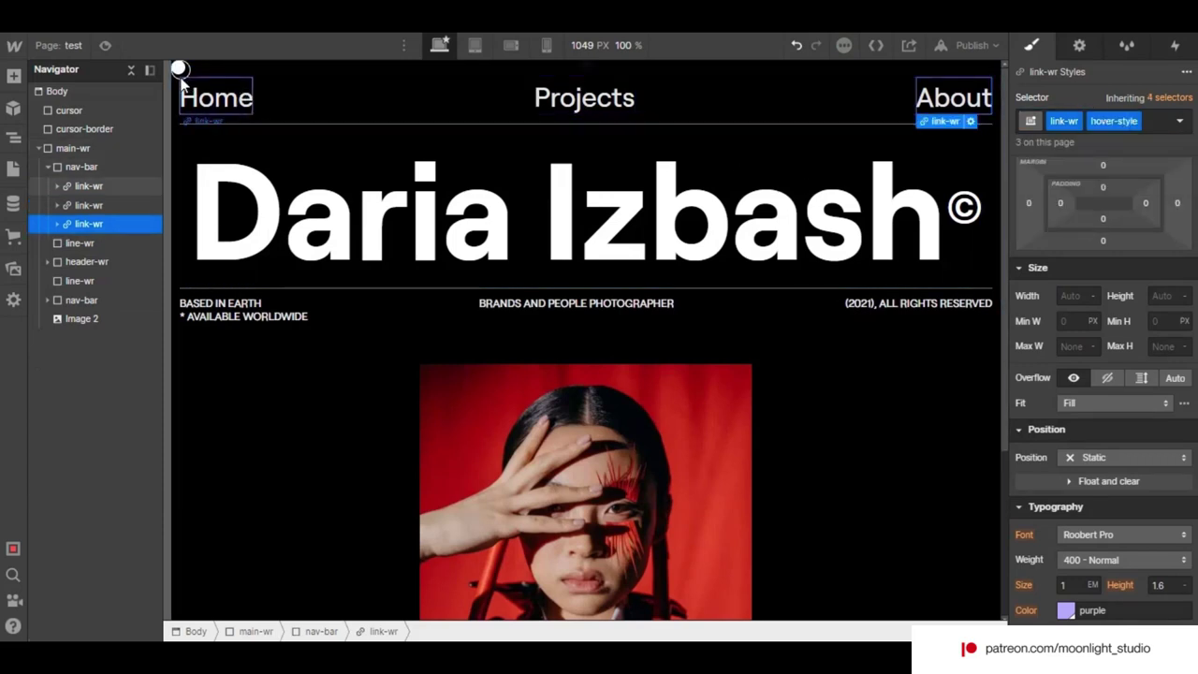
- Set the blending mode of both the cursor-border div and the cursor div to Difference
{"action": "left_click", "coordinate": [179, 70]}
{"action": "scroll", "coordinate": [1133, 440], "scroll_direction": "down", "scroll_amount": 6}
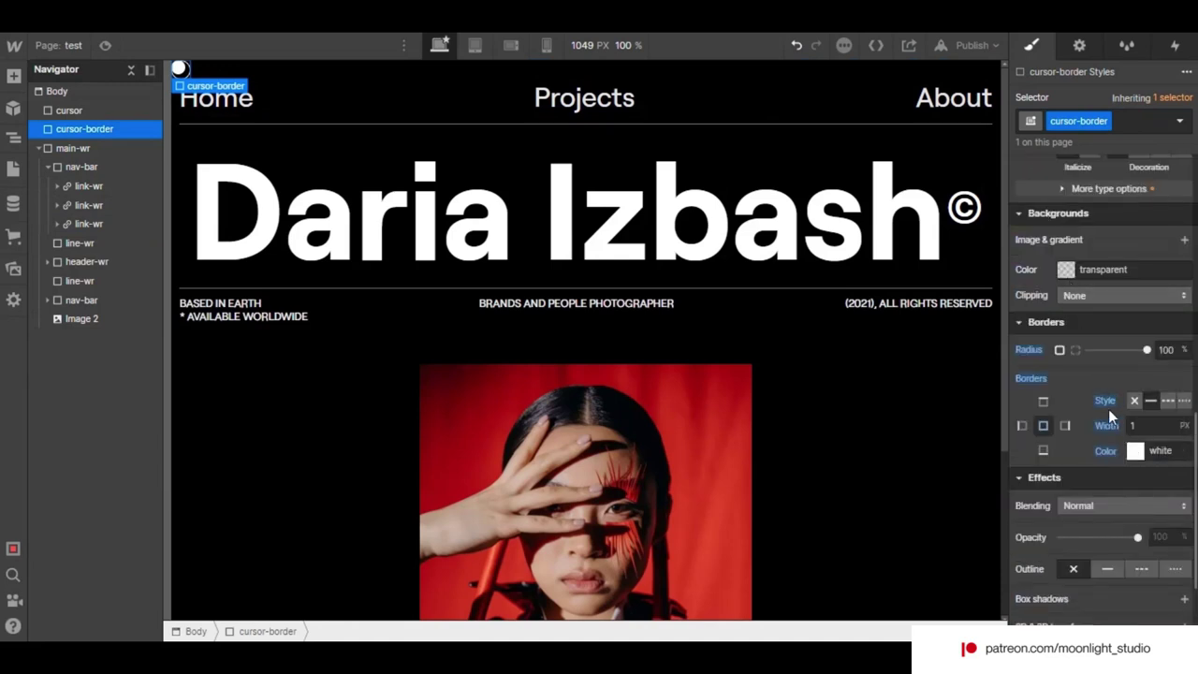
{"action": "left_click", "coordinate": [1112, 504]}
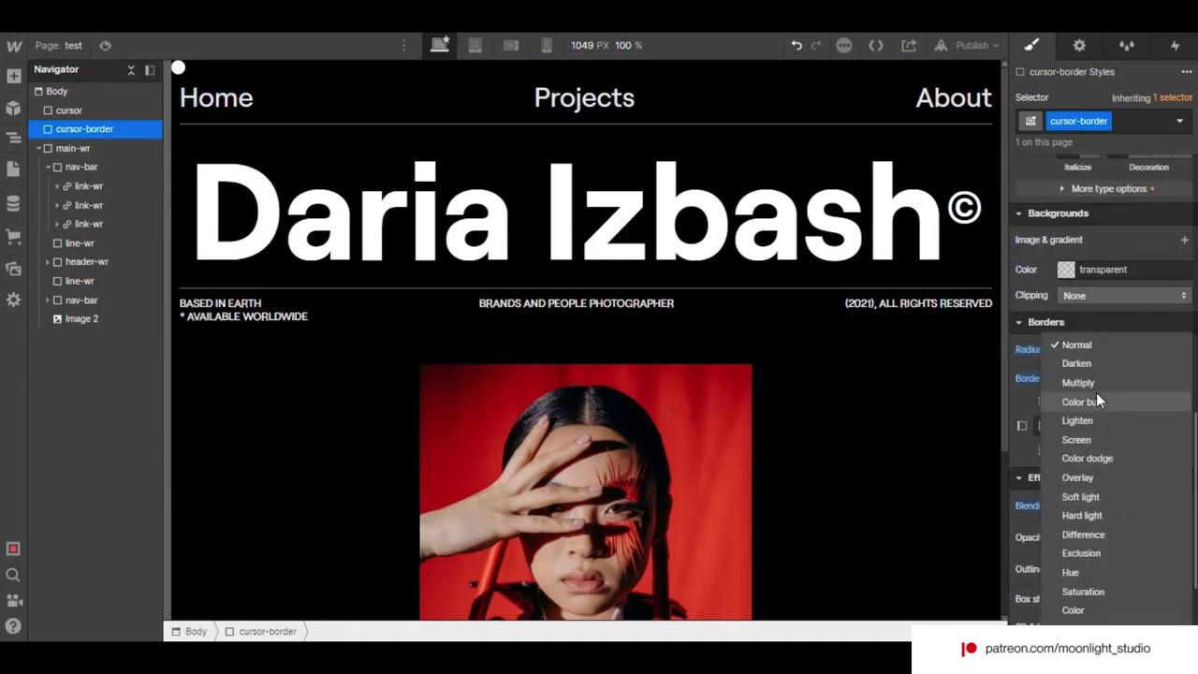
{"action": "left_click", "coordinate": [1092, 535]}
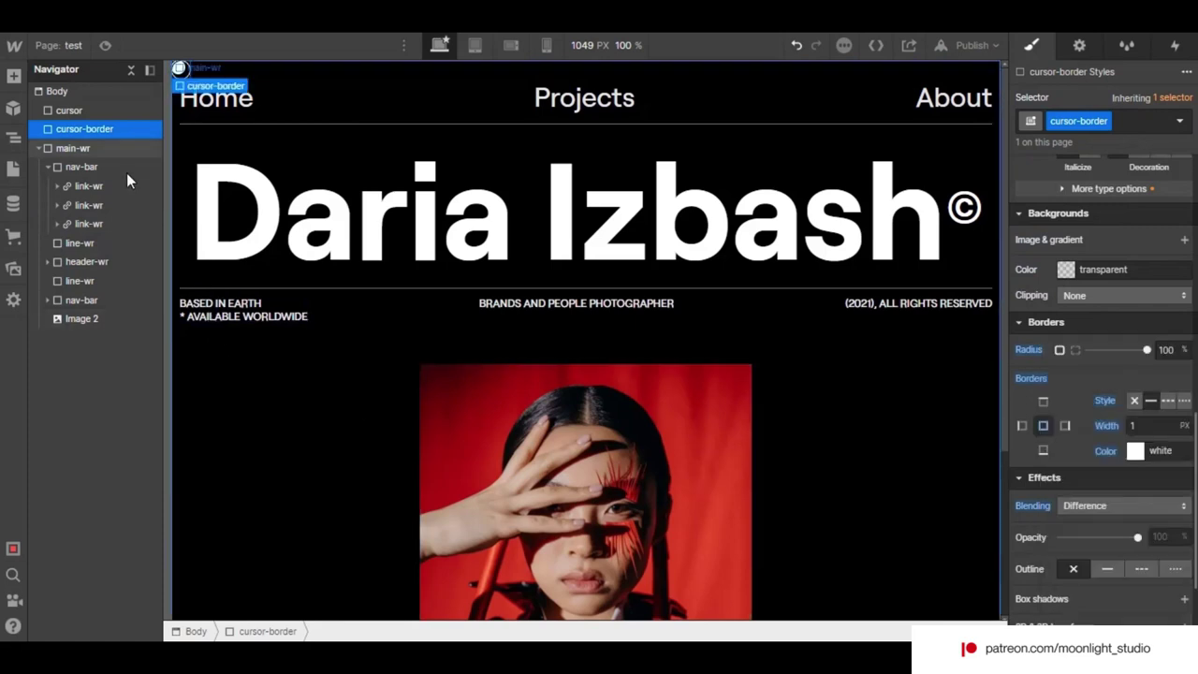
{"action": "left_click", "coordinate": [73, 116]}
{"action": "left_click", "coordinate": [1066, 502]}
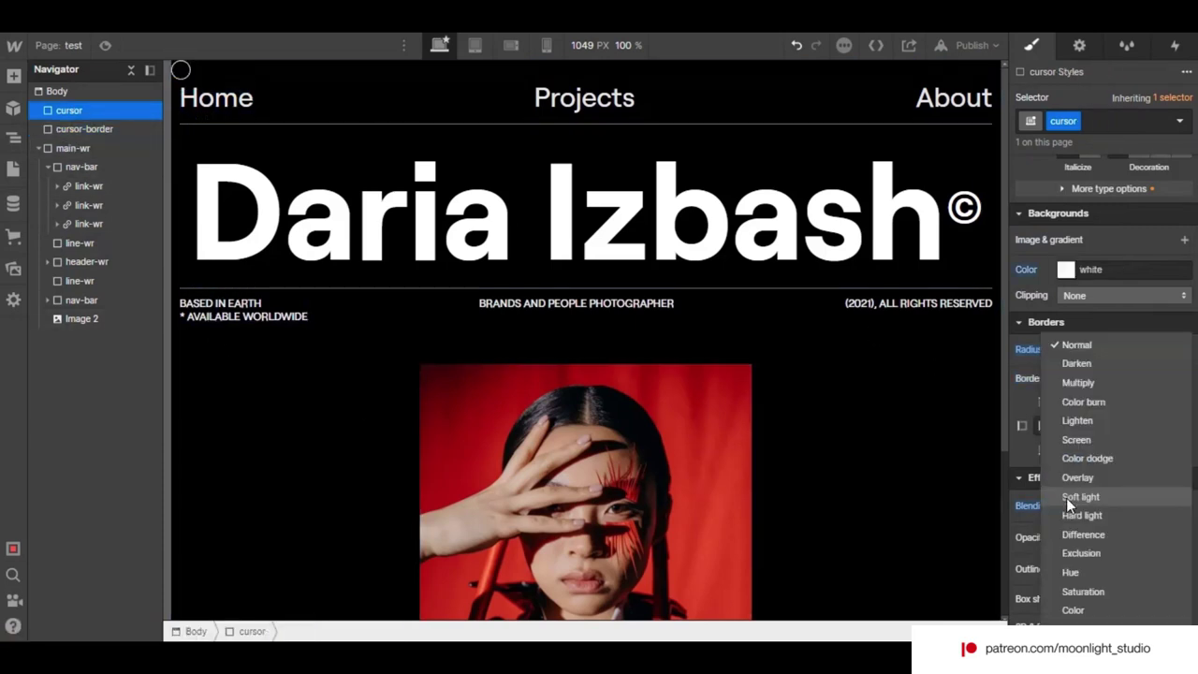
{"action": "left_click", "coordinate": [1082, 532]}
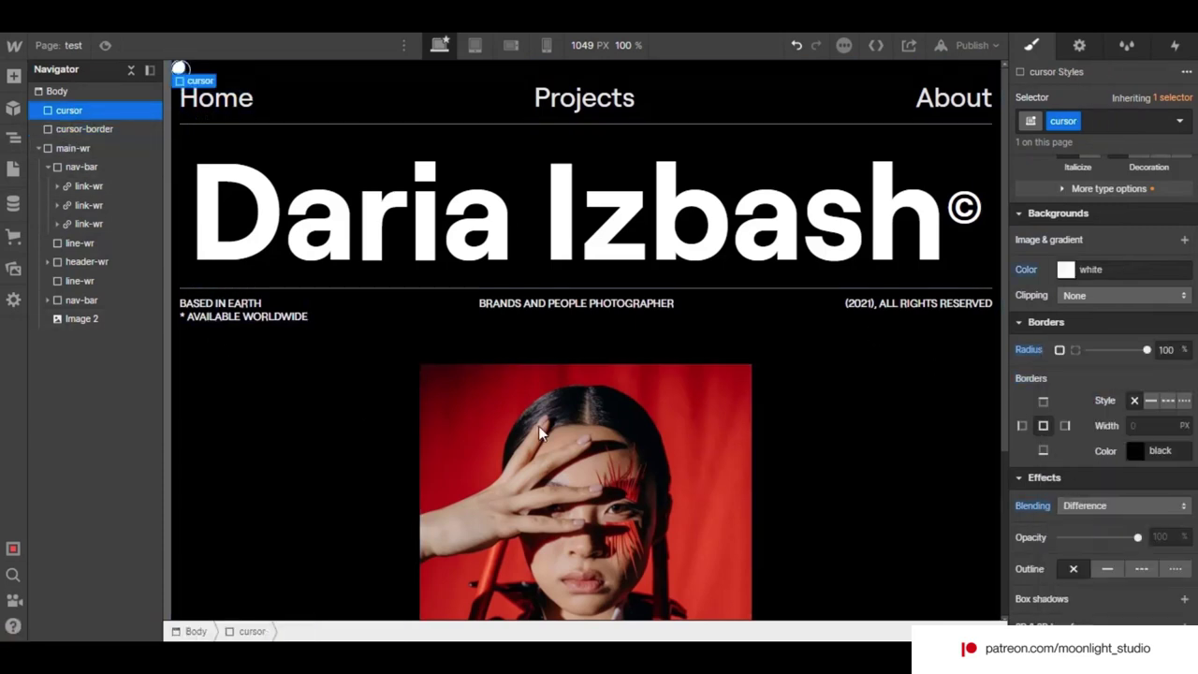
- Open the list of the site's pages
{"action": "left_click", "coordinate": [13, 169]}
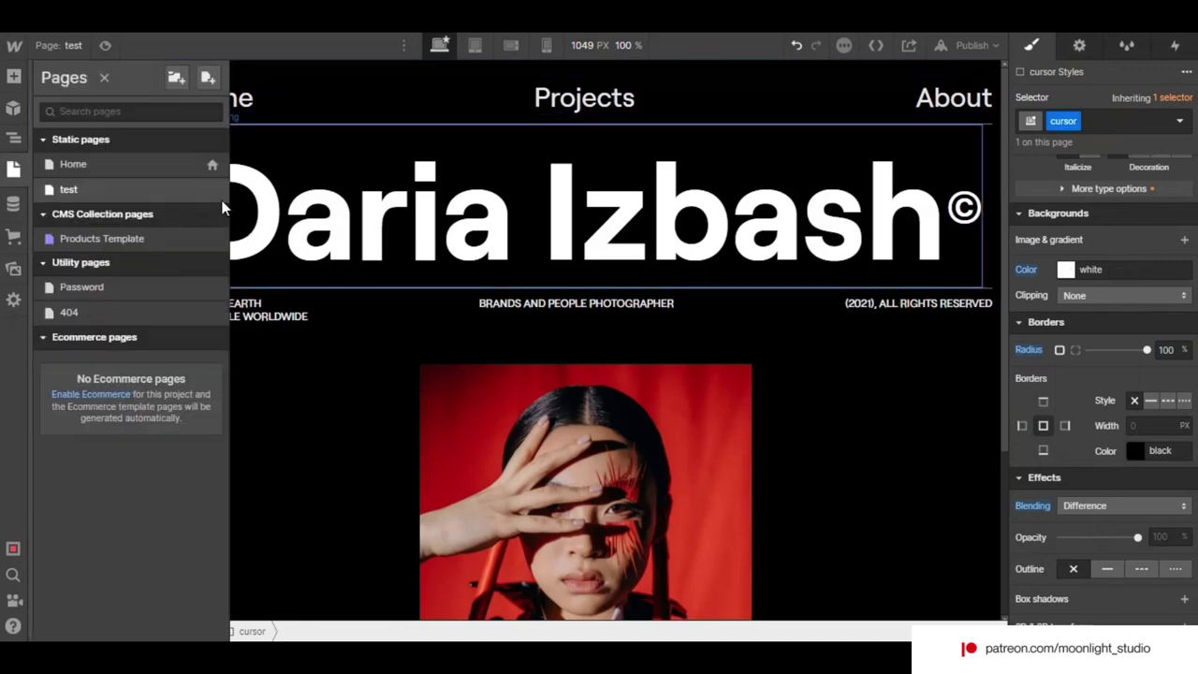